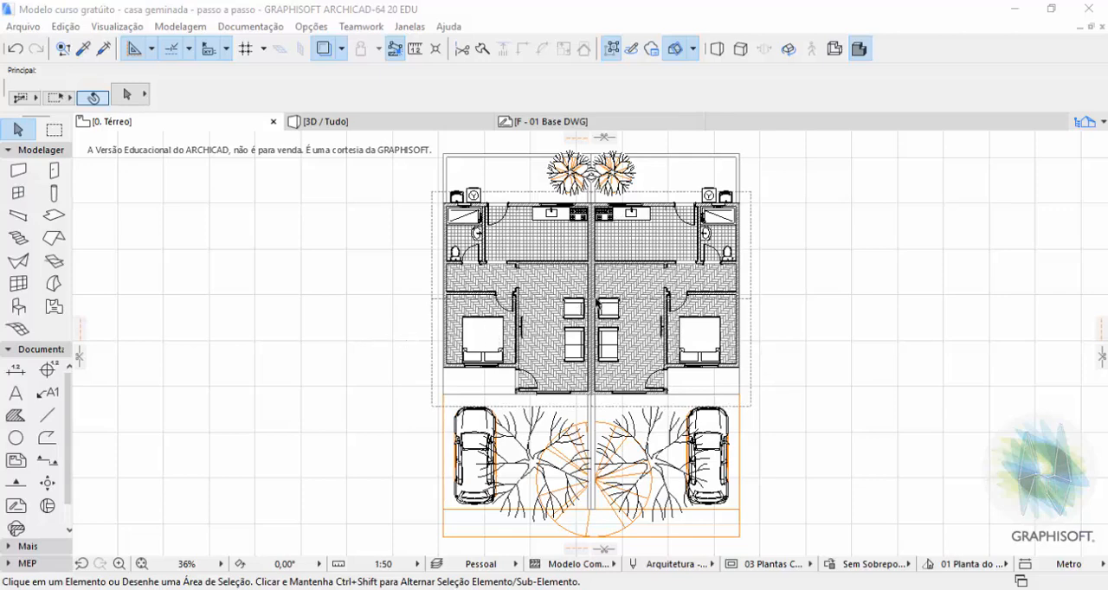
Activate the Mesh tool for modelling the terrain.
scroll(587, 312, down, 5)
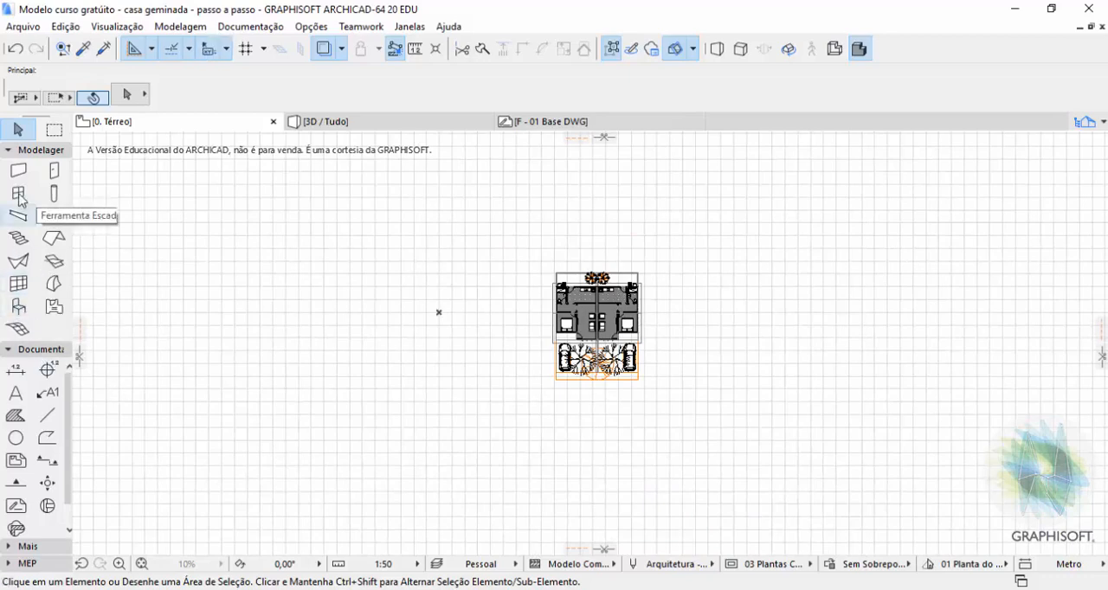
click(17, 330)
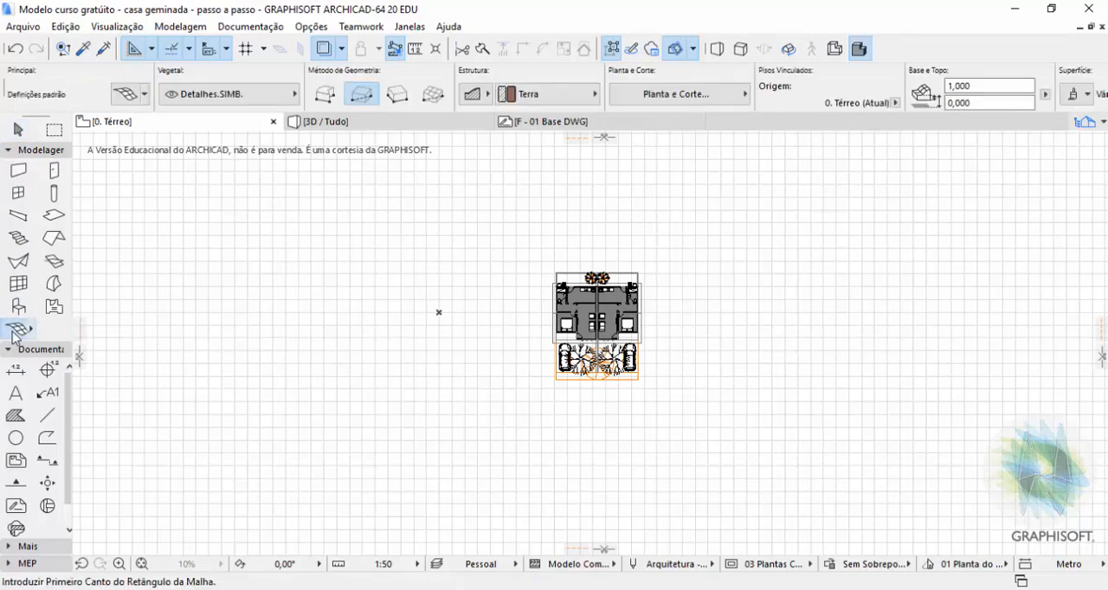
Look through the available layers for one suited to the terrain mesh.
click(207, 95)
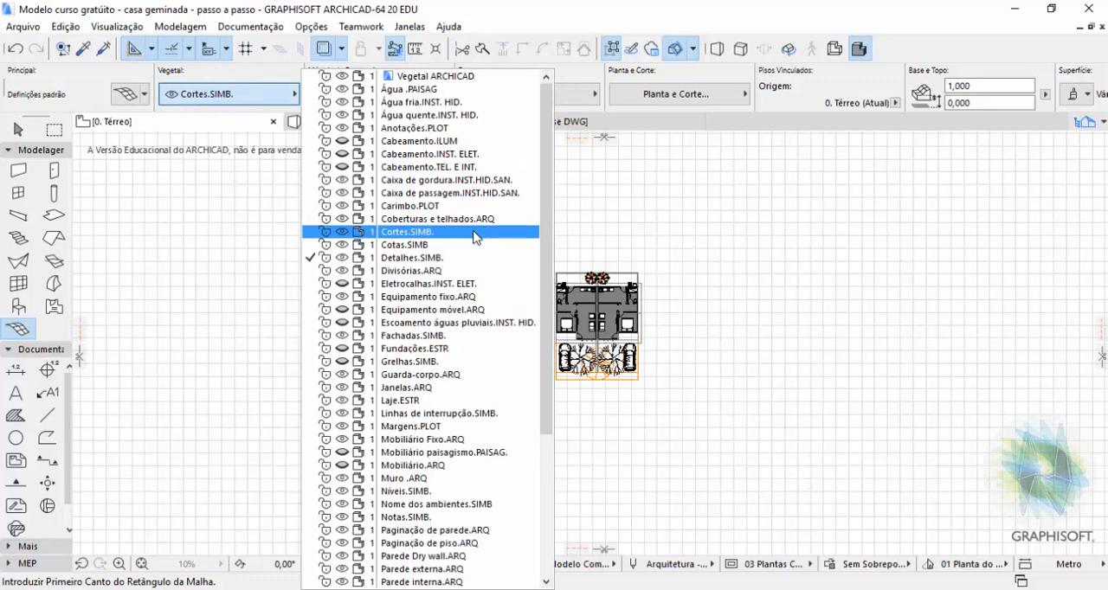
scroll(475, 239, down, 5)
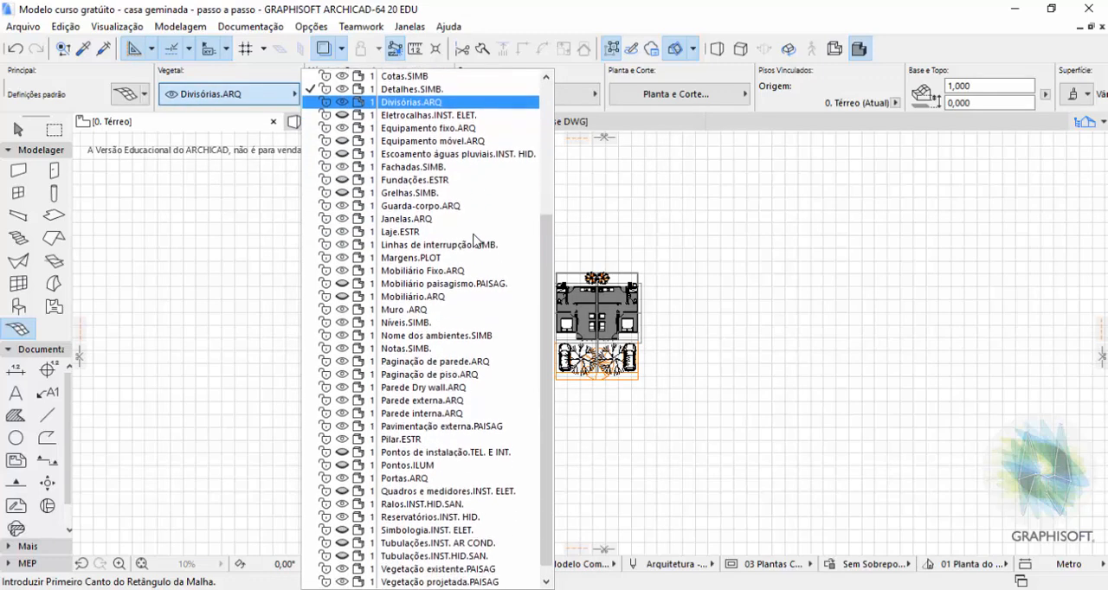
scroll(474, 239, down, 1)
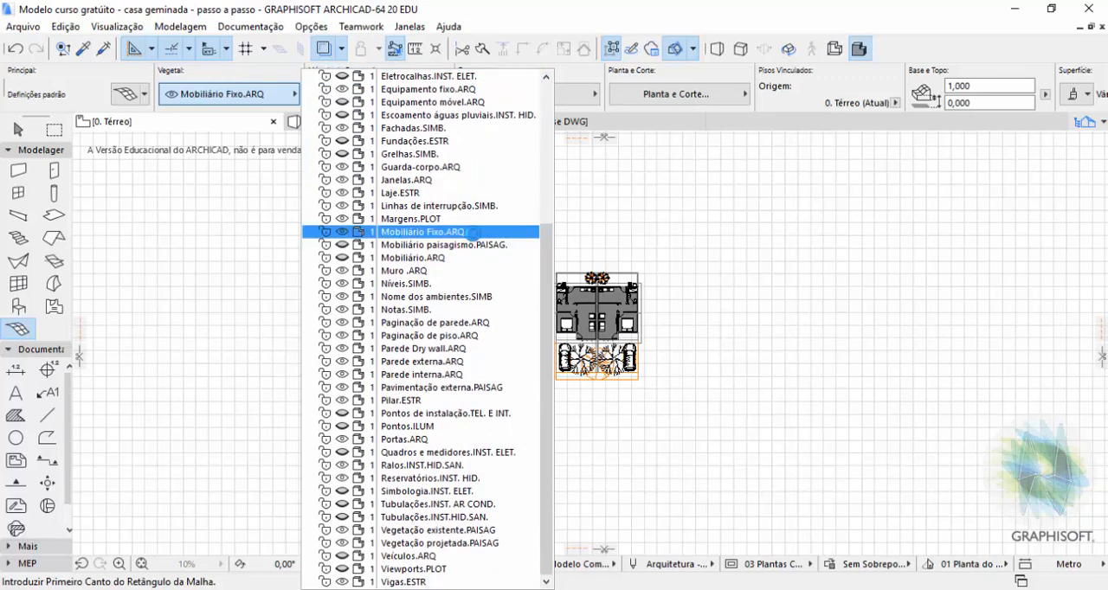
scroll(475, 233, up, 3)
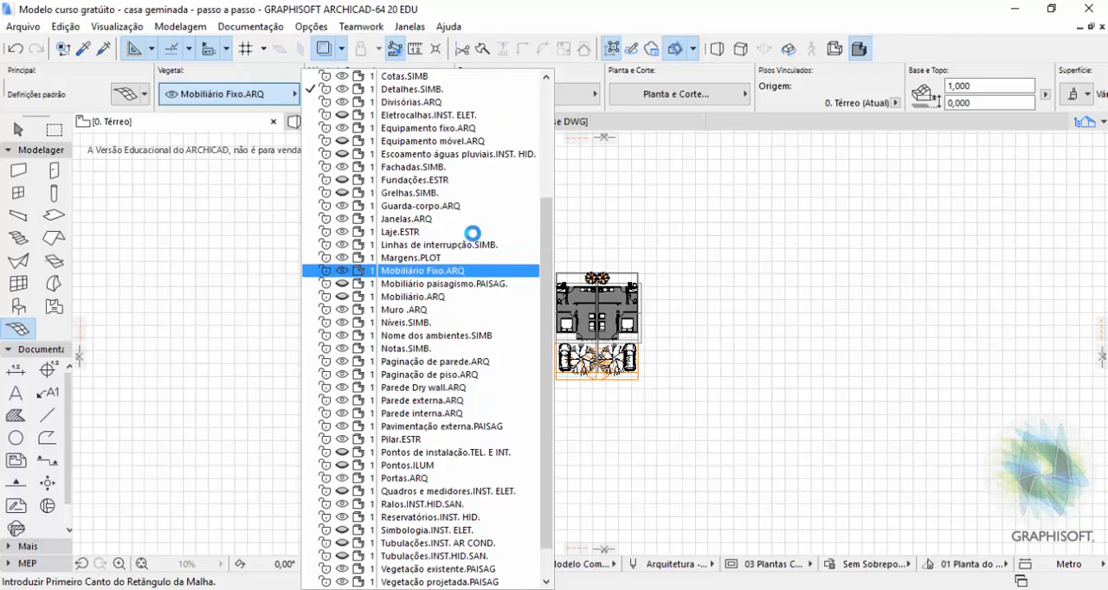
scroll(473, 234, up, 2)
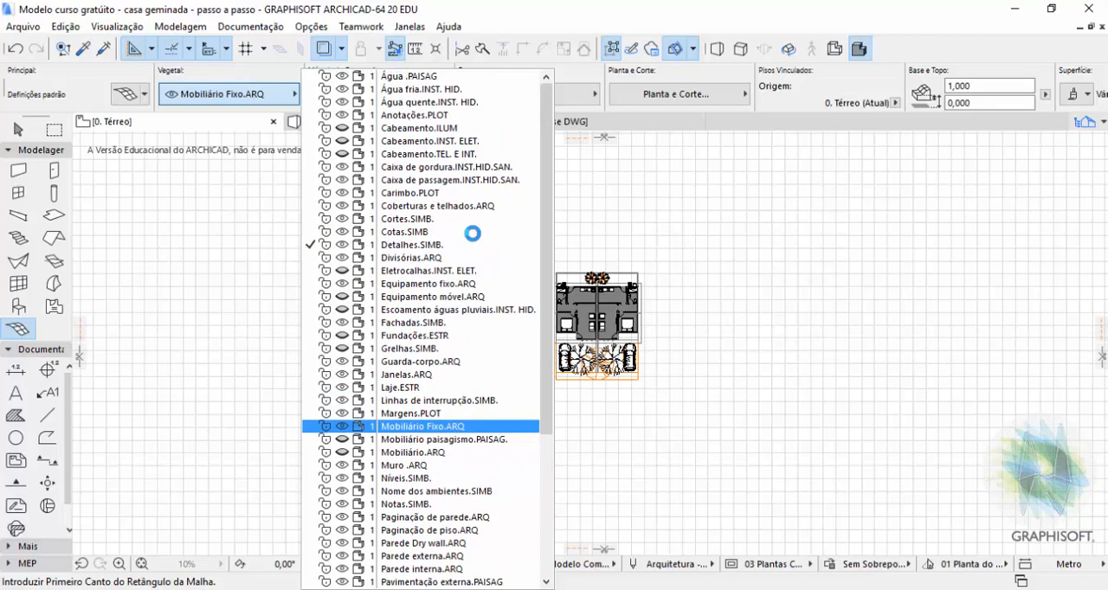
scroll(473, 234, up, 1)
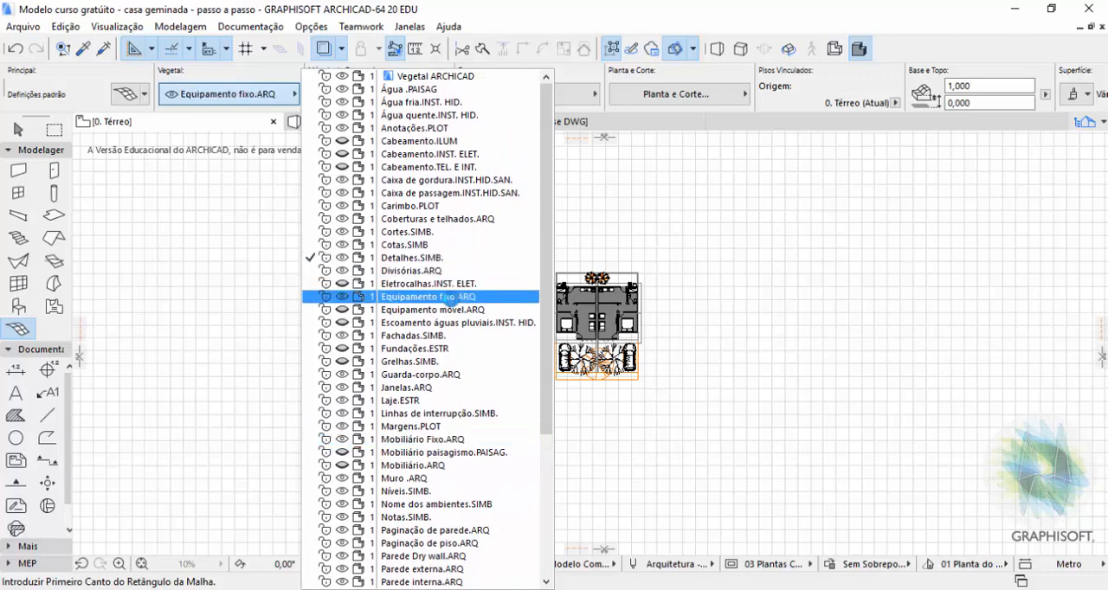
click(450, 259)
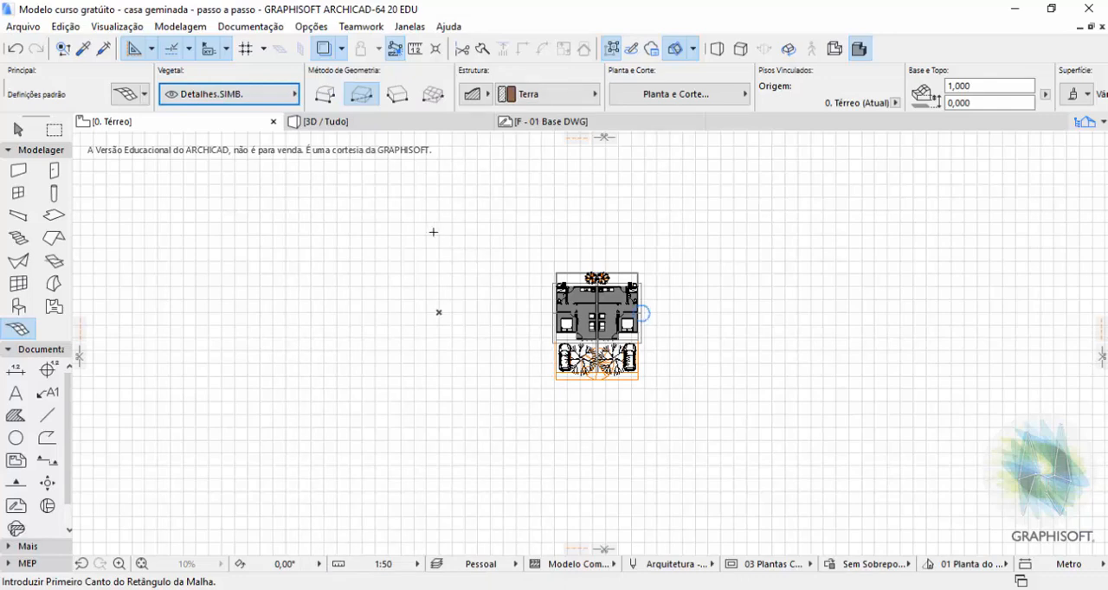
Assign the new mesh to the Terreno.ARQ layer.
click(229, 94)
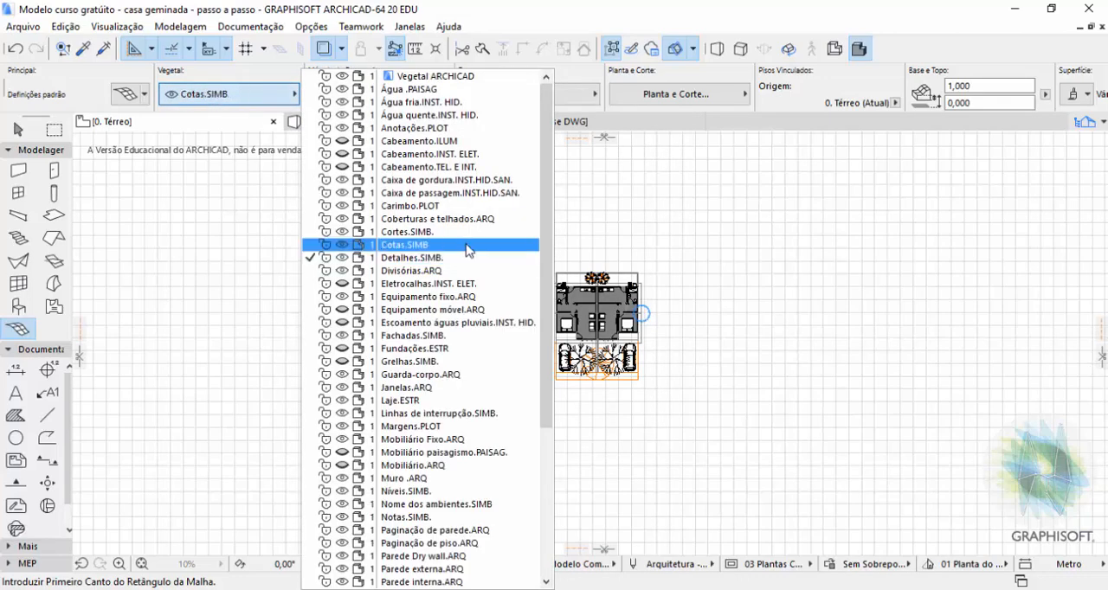
scroll(442, 329, down, 6)
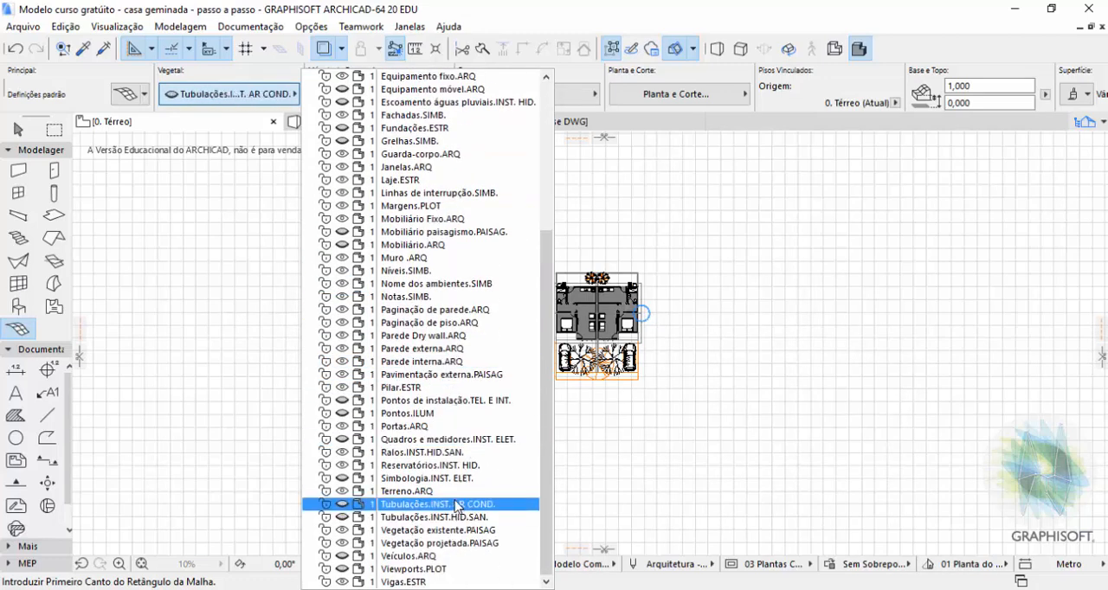
click(454, 497)
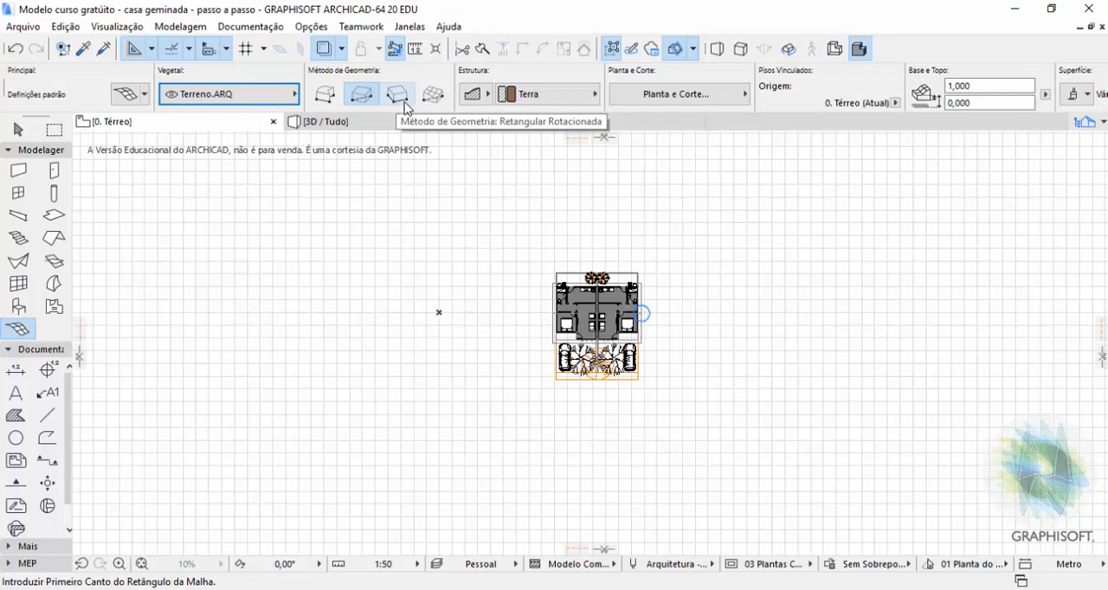
Set the mesh structure to solid body with Terra as its building material.
click(485, 97)
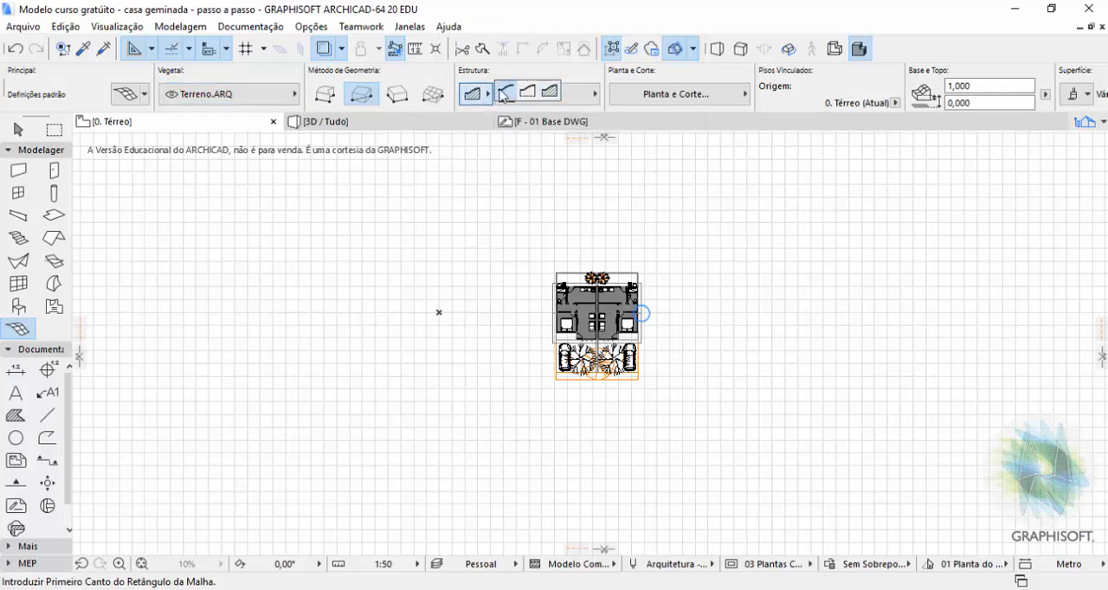
click(549, 92)
click(576, 96)
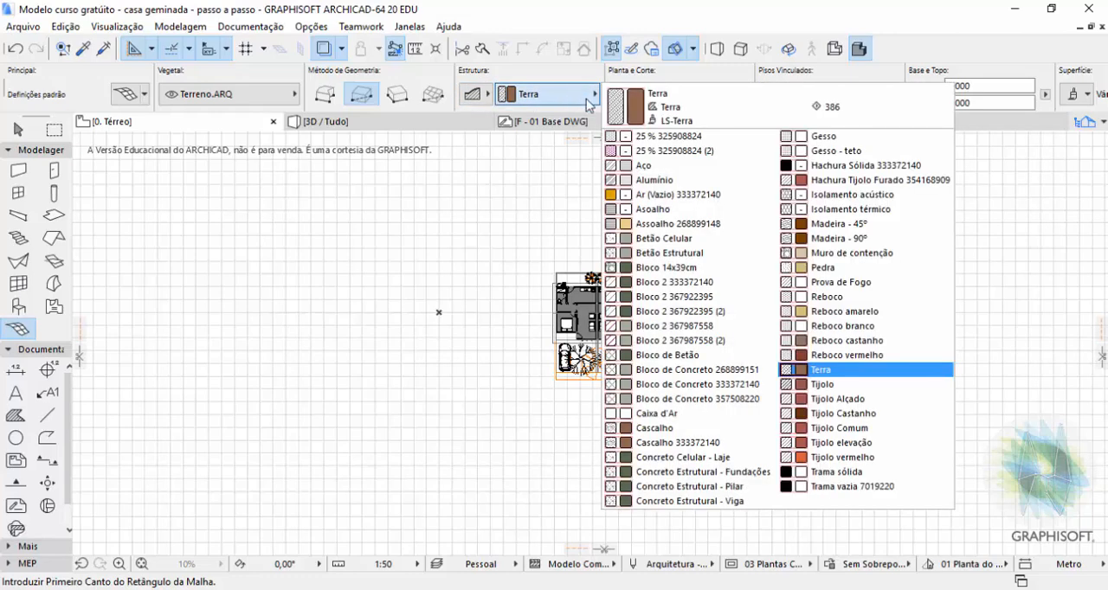
click(842, 374)
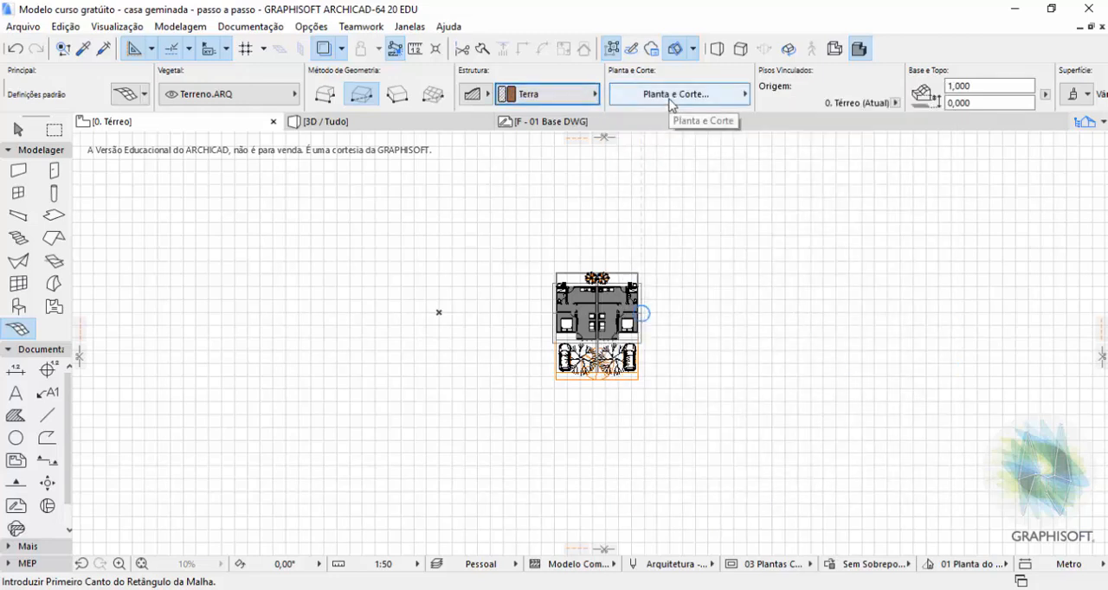
Review the mesh's surface and model edge options, keeping Todas as Arestas Acentuadas.
scroll(672, 103, down, 5)
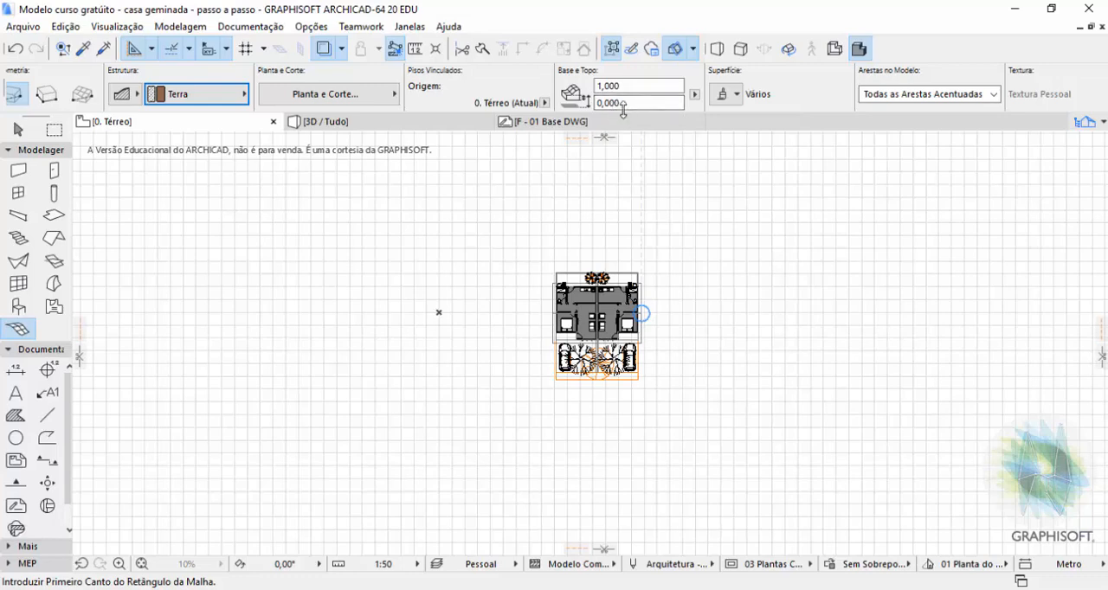
scroll(721, 99, down, 1)
scroll(719, 100, down, 3)
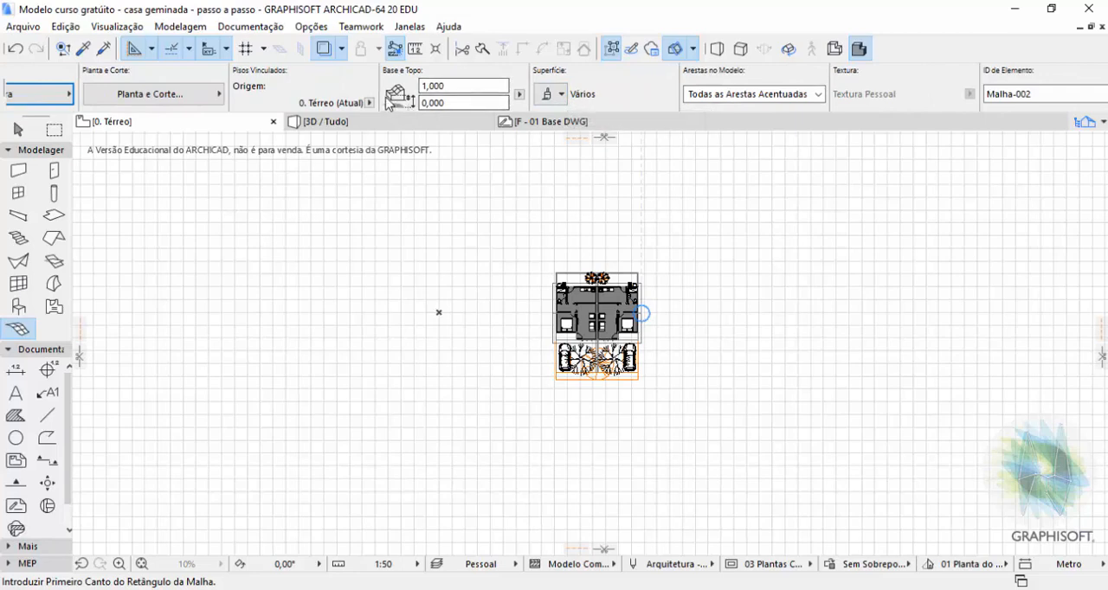
click(560, 97)
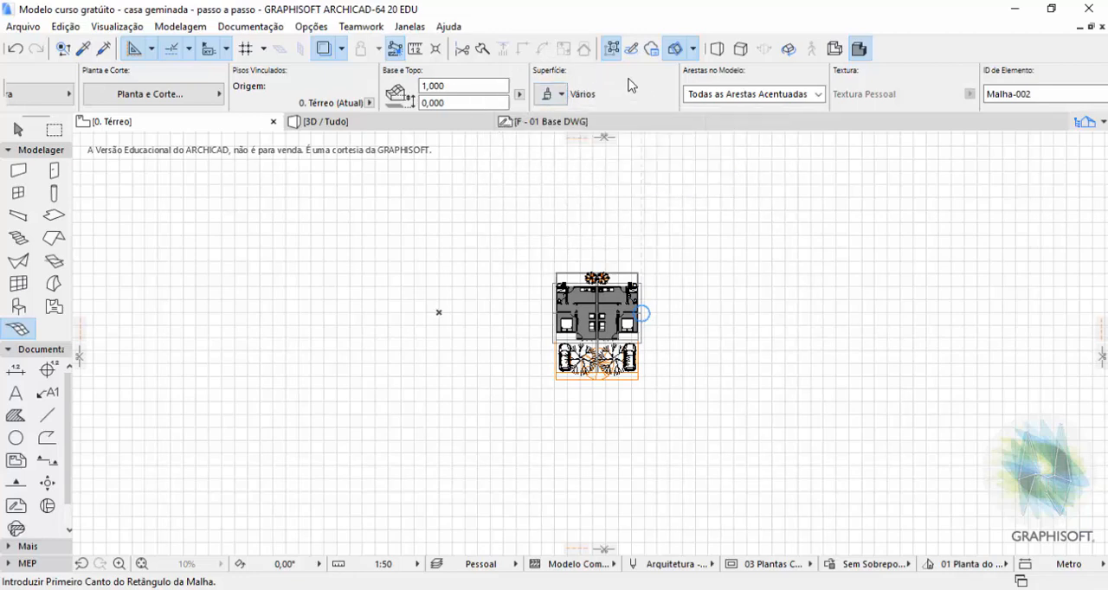
click(750, 96)
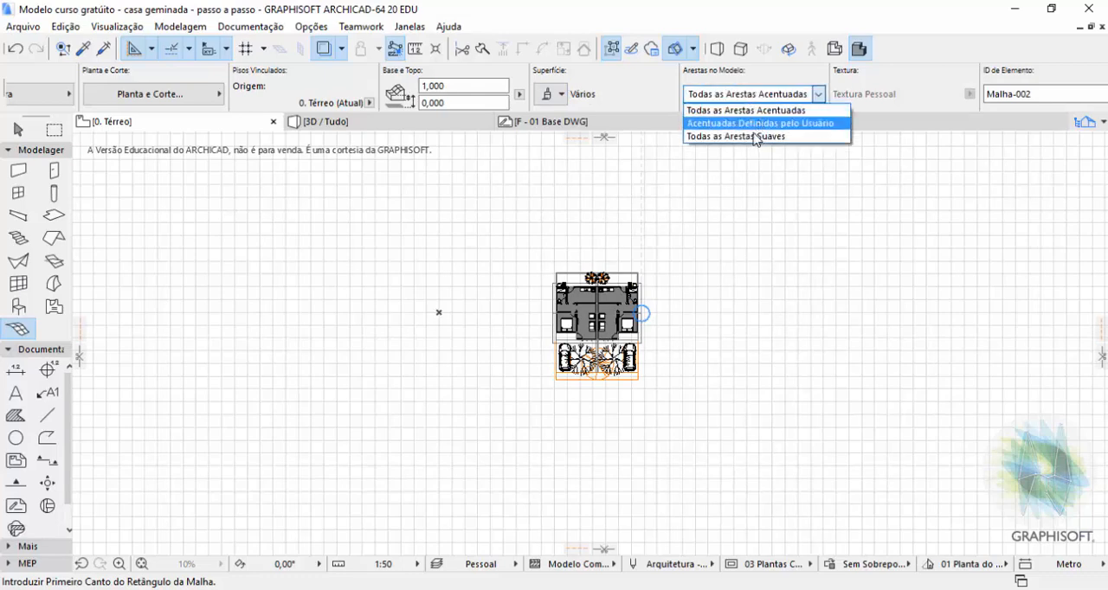
click(727, 97)
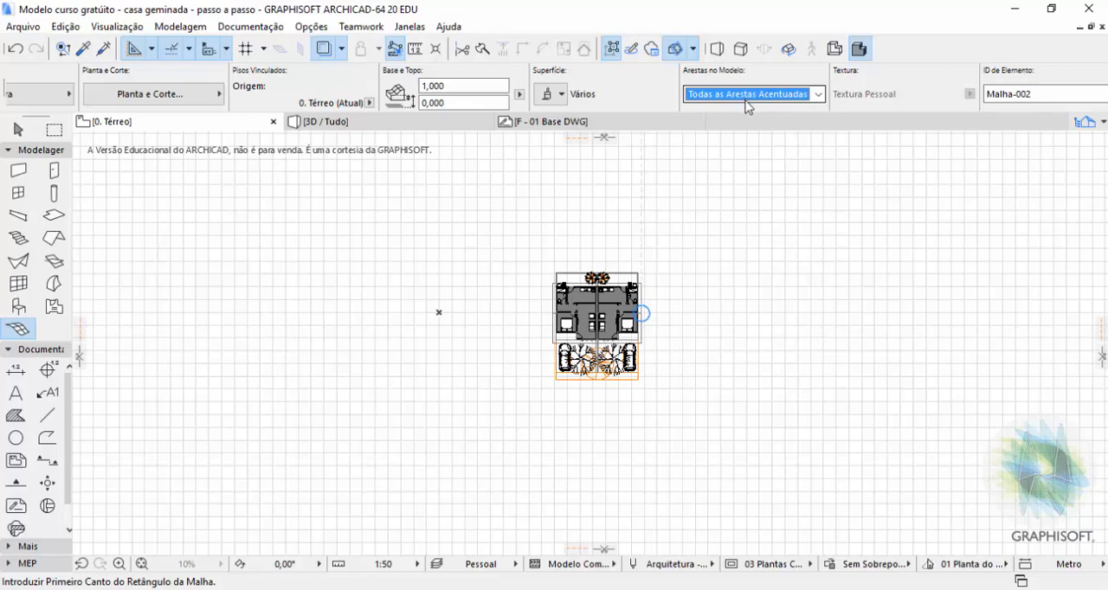
Set the mesh's element ID to Terreno 01 and keep its classification as Geometria de Terreno.
scroll(742, 102, down, 3)
scroll(741, 101, down, 3)
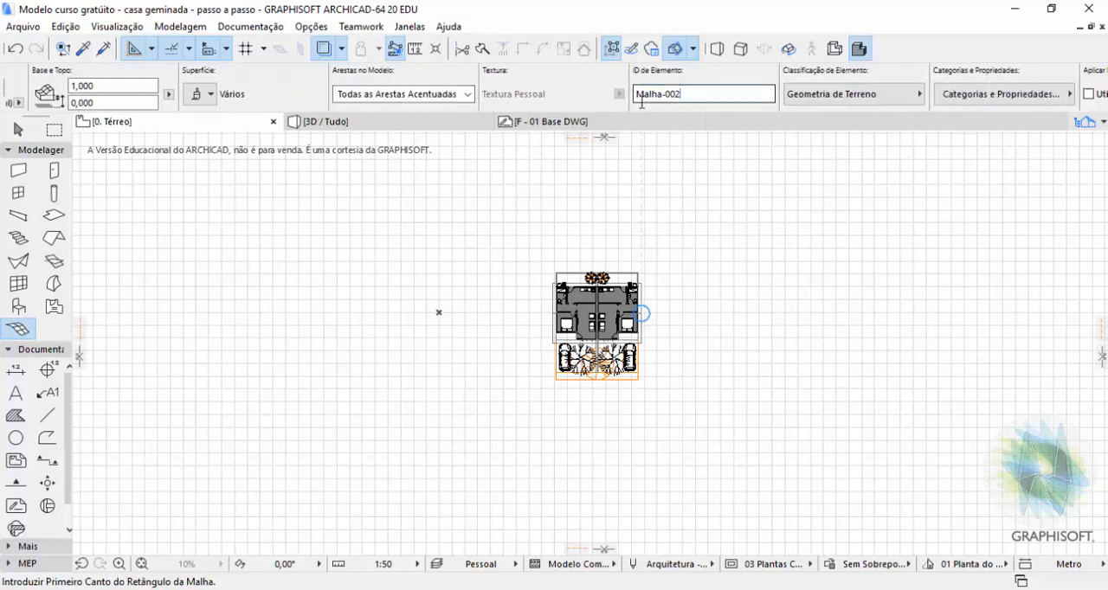
click(687, 94)
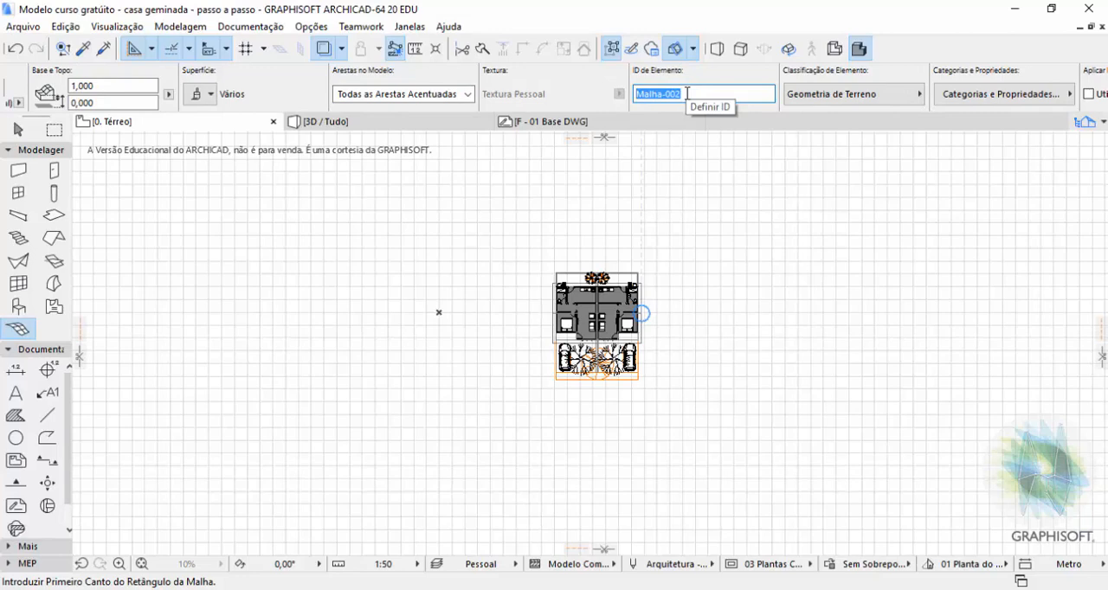
text(Terrno 01)
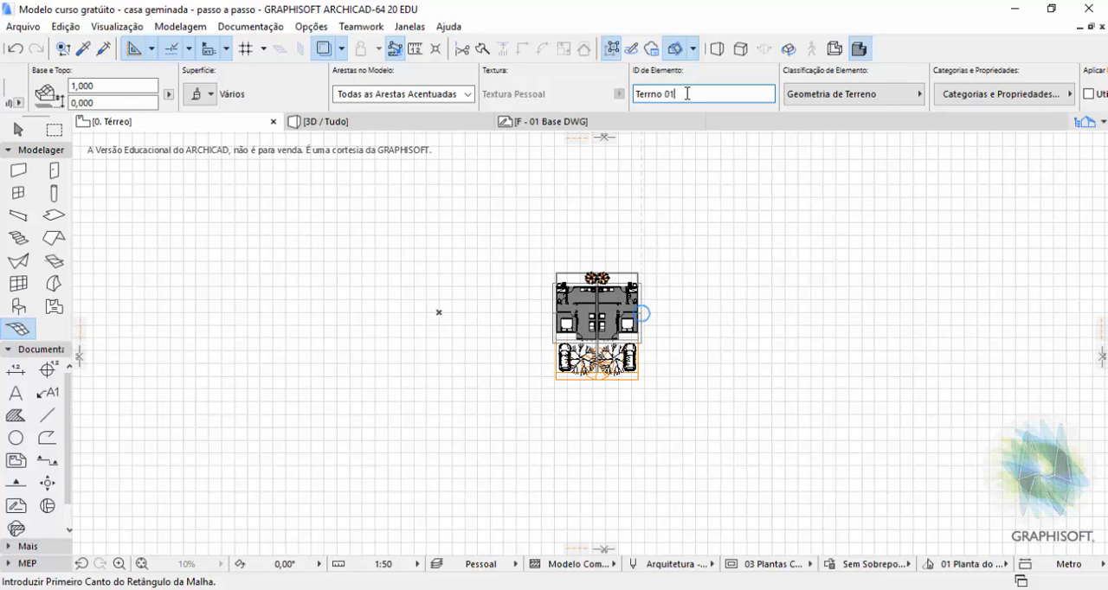
click(884, 96)
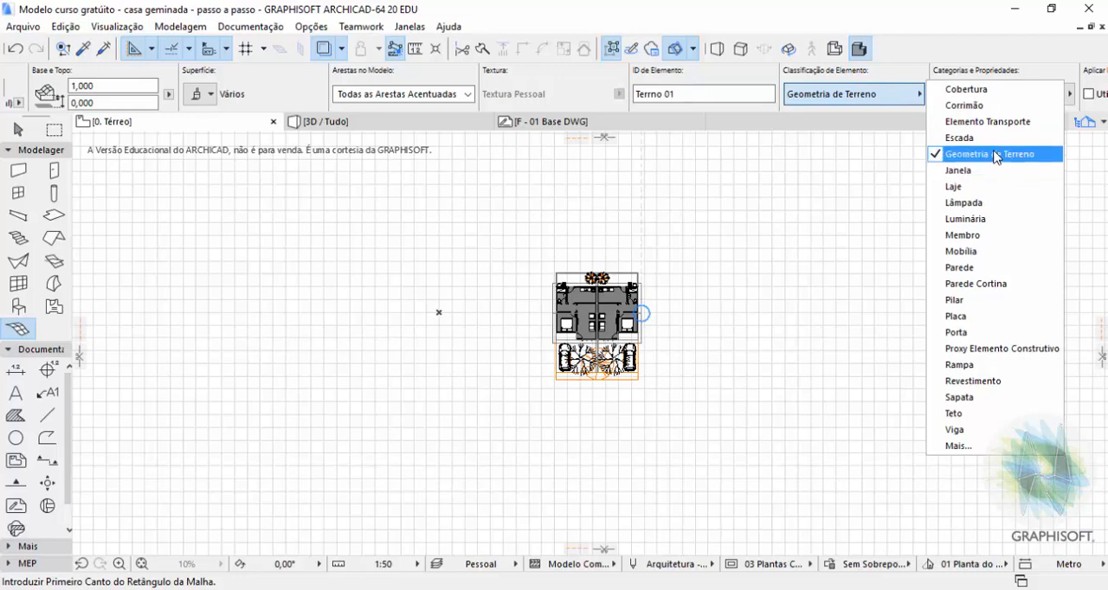
click(834, 95)
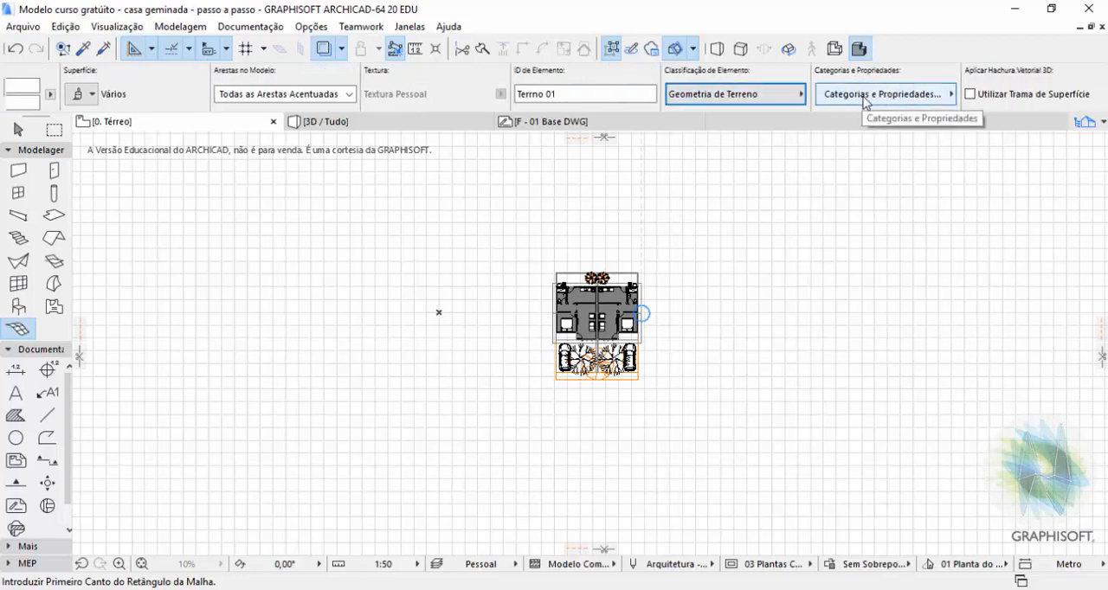
click(864, 97)
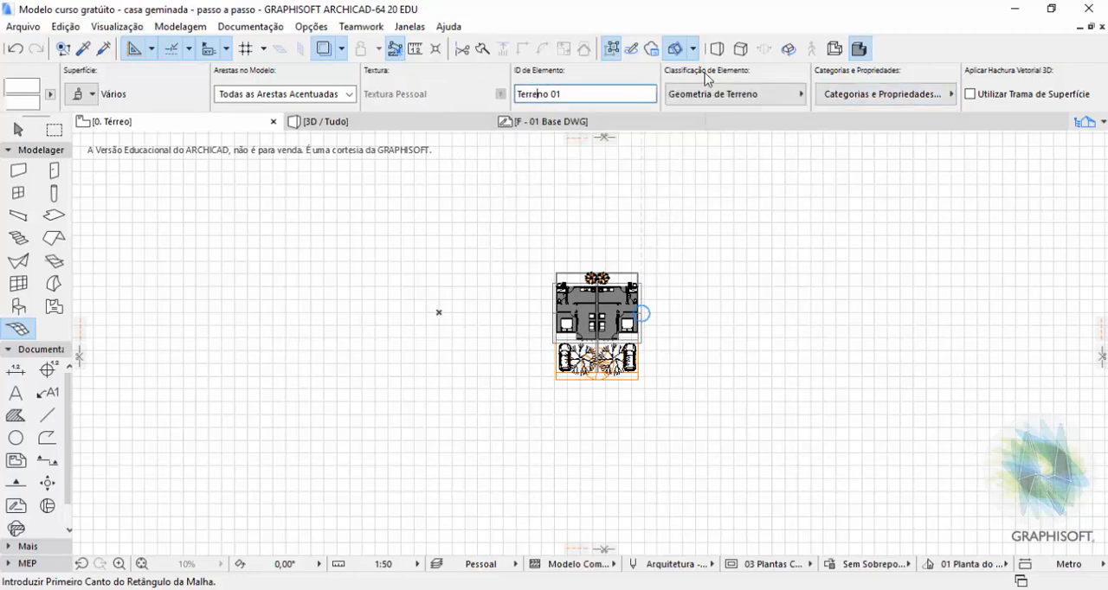
Set the mesh's structural function to Elemento Estrutural and its position to Exterior.
click(856, 102)
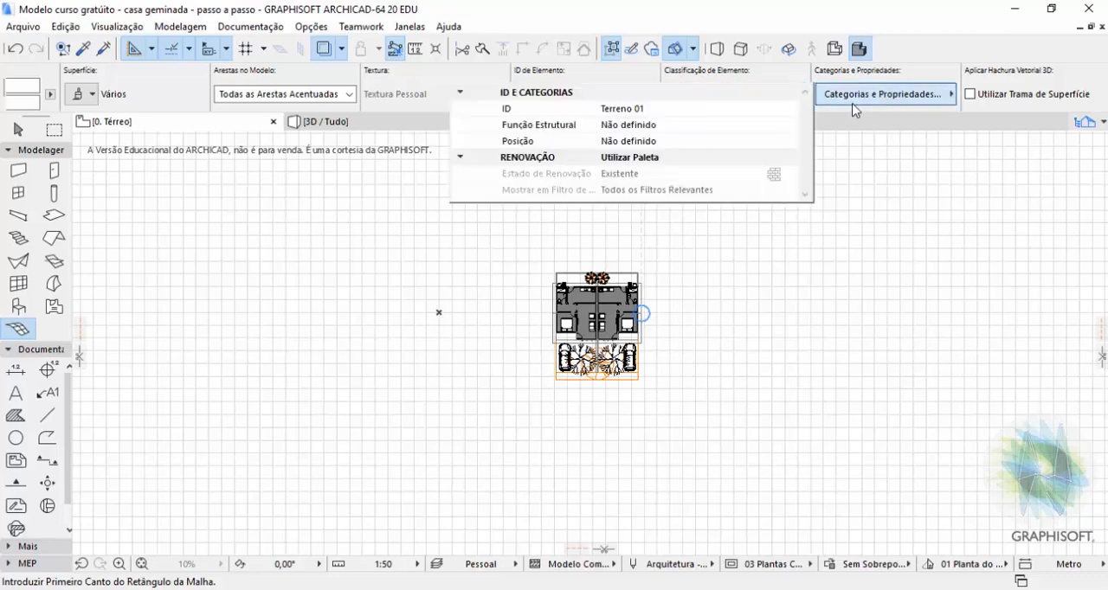
click(642, 128)
click(790, 126)
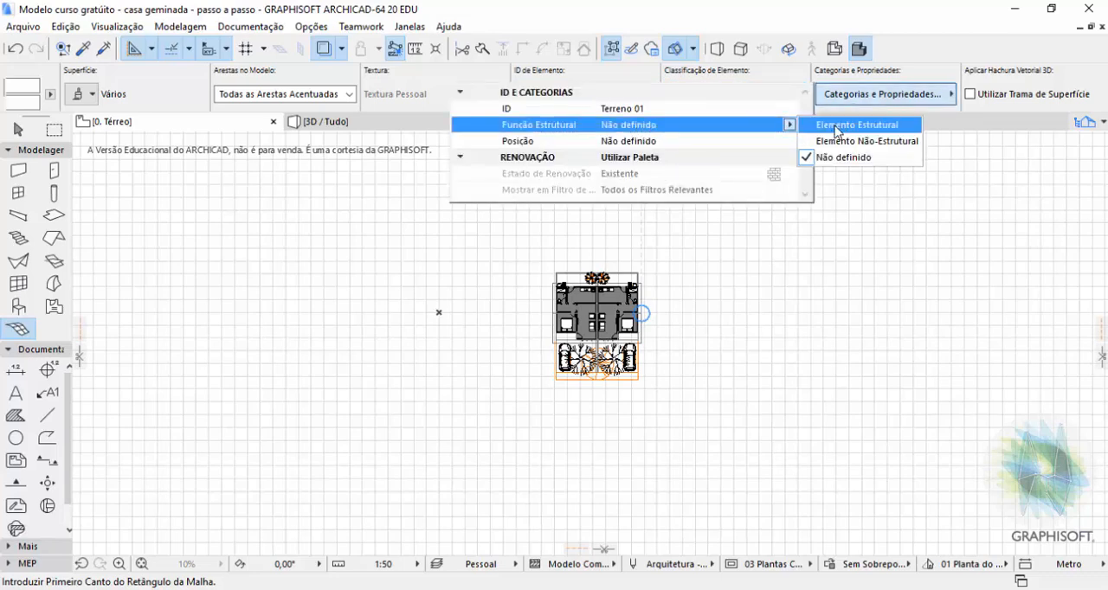
click(853, 125)
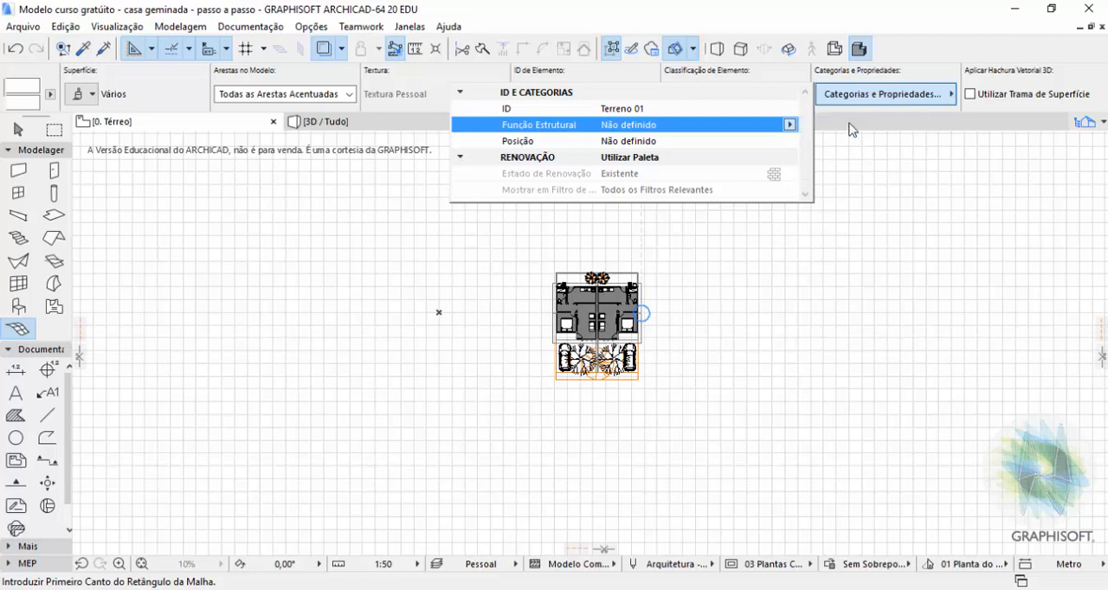
click(760, 143)
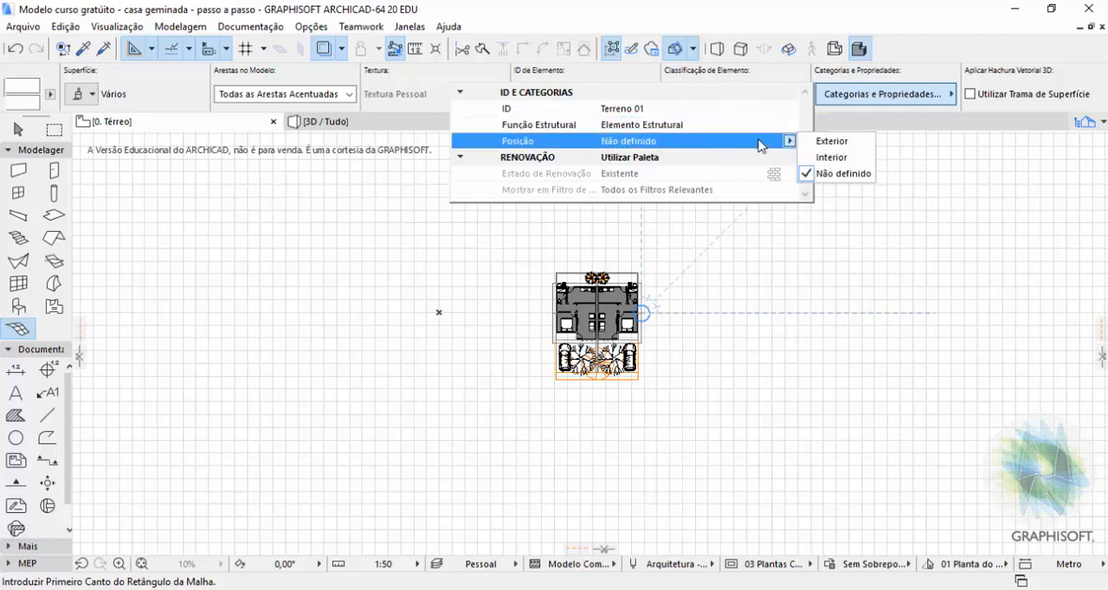
click(831, 141)
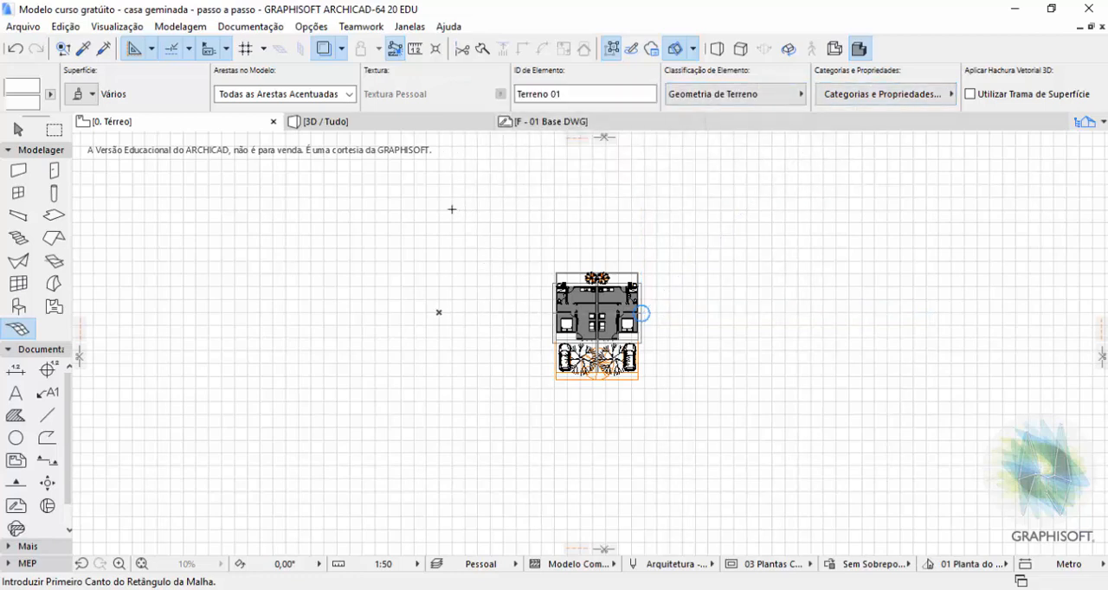
Draw a roughly square terrain mesh enclosing the houses on all sides, using the rotated rectangle geometry method.
scroll(400, 107, up, 5)
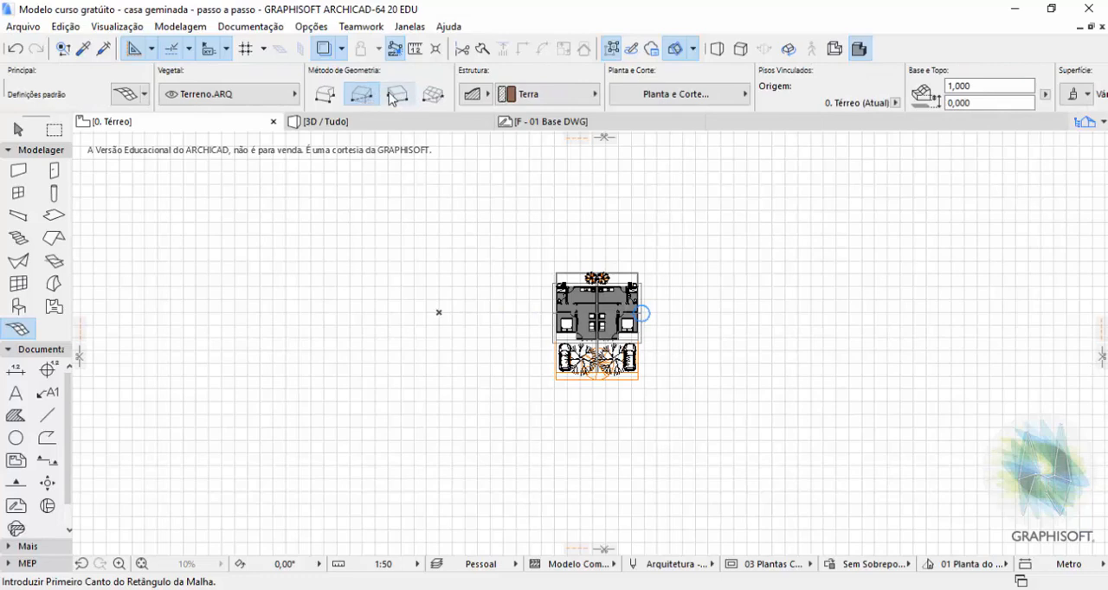
click(402, 98)
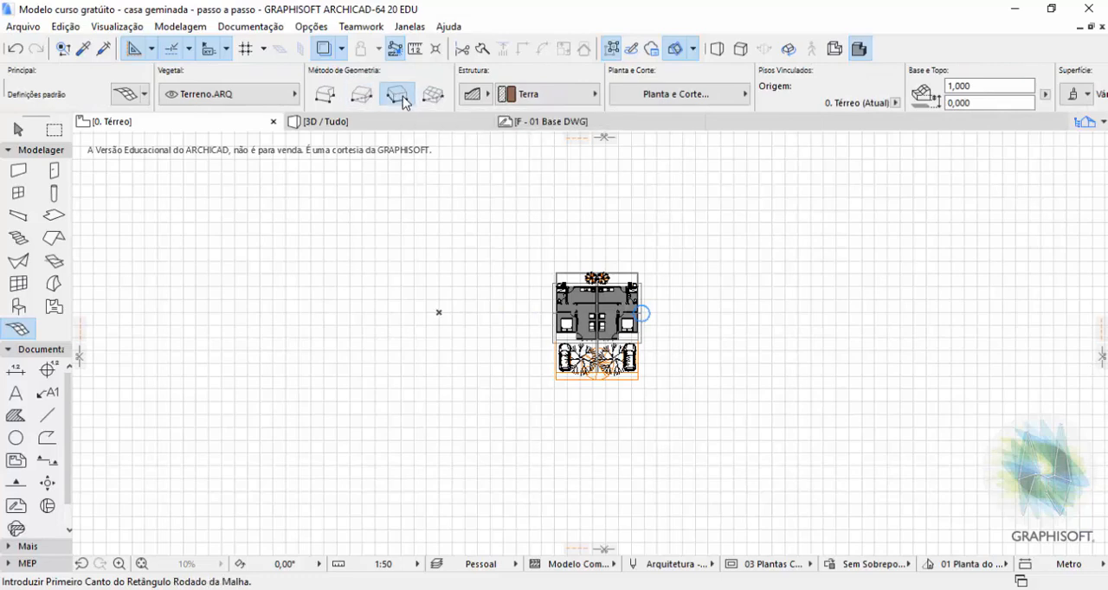
click(415, 170)
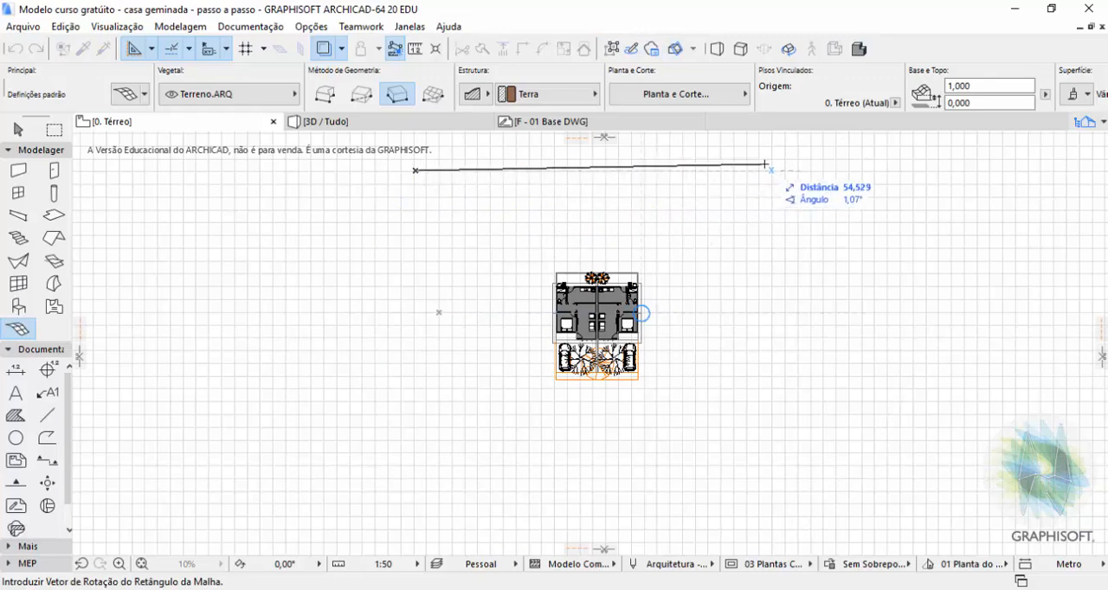
click(779, 171)
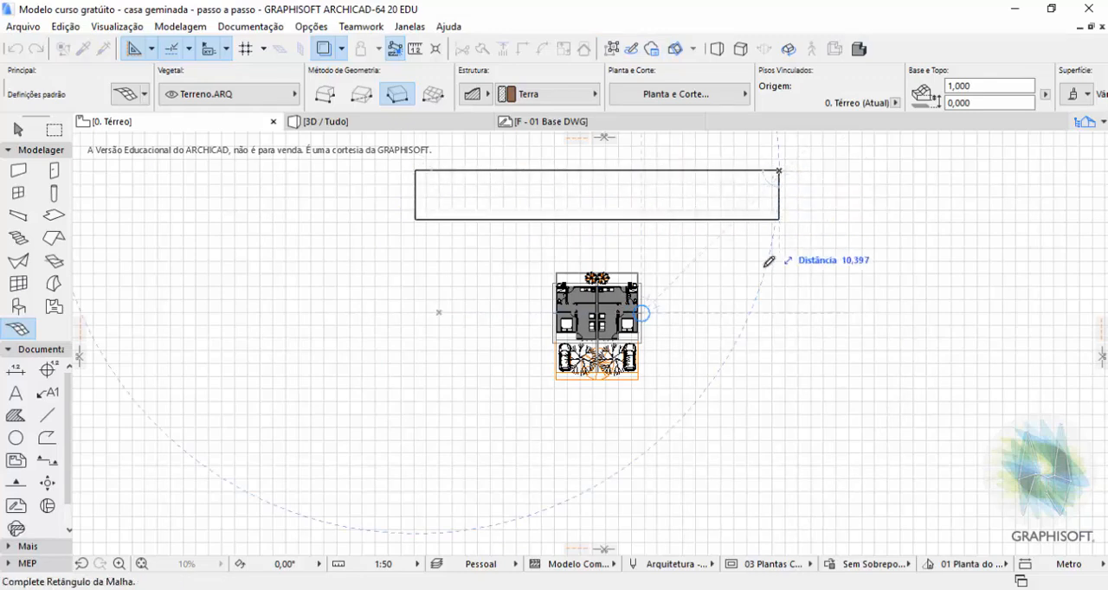
click(780, 526)
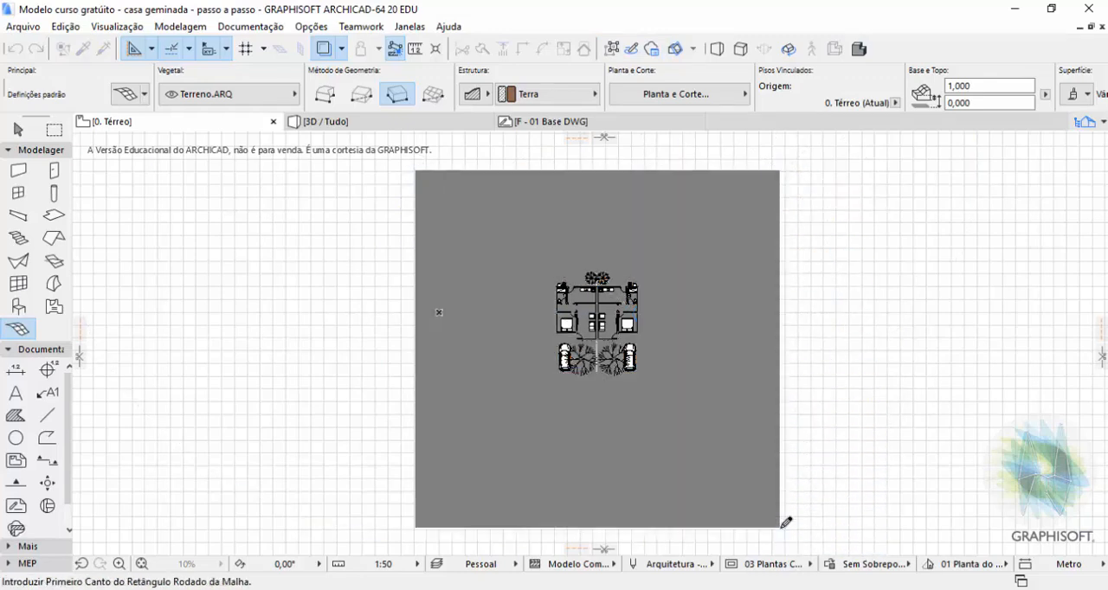
Send the terrain mesh to the back of the display order so the houses' floor plan lies over it.
key(shift)
right_click(701, 225)
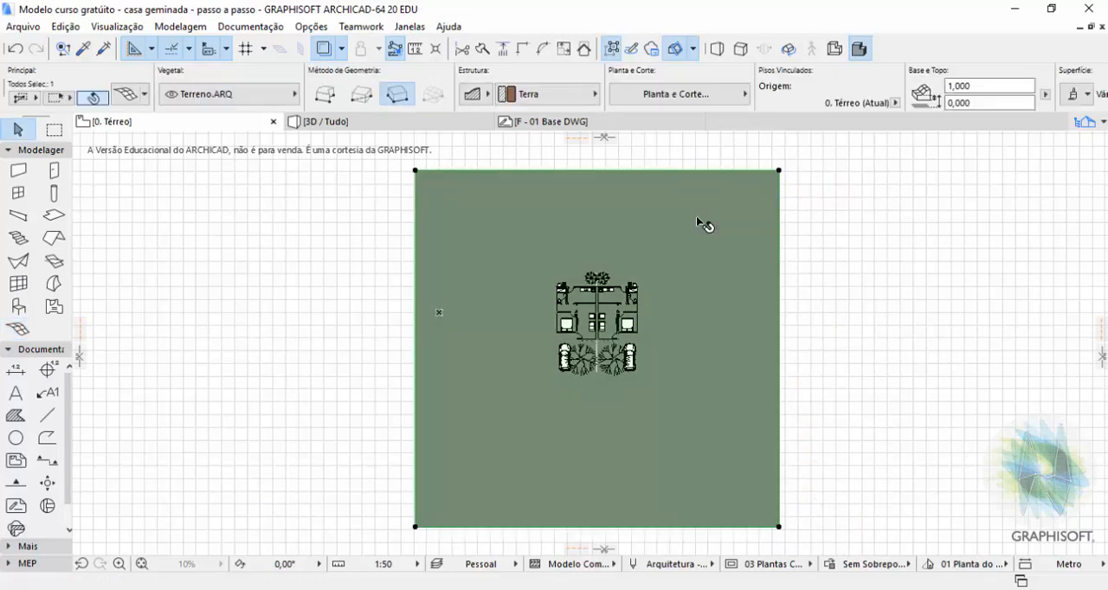
mouse_move(837, 403)
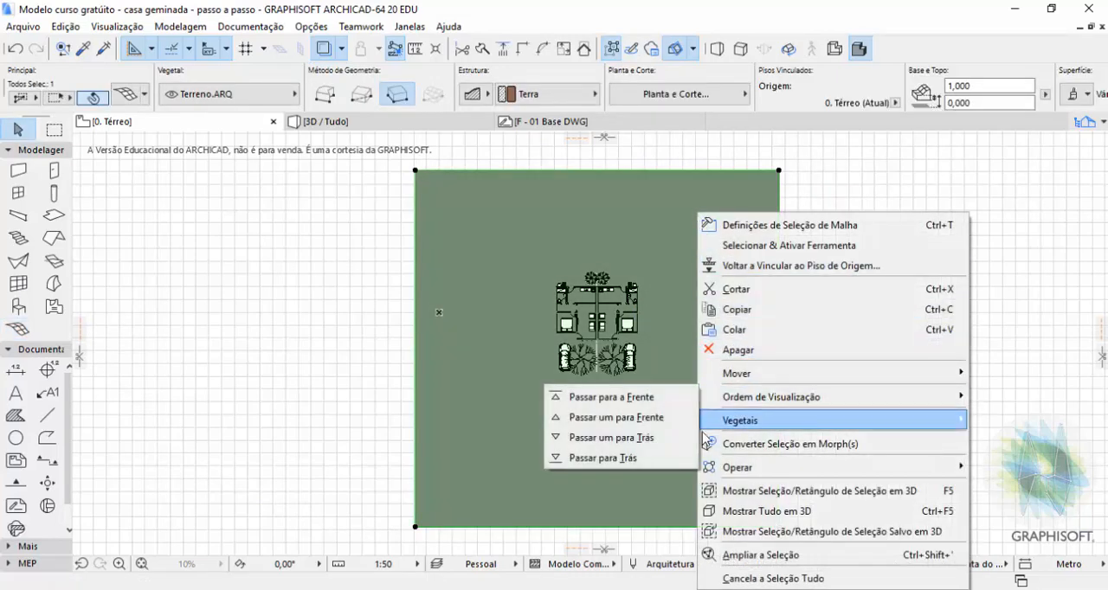
click(654, 458)
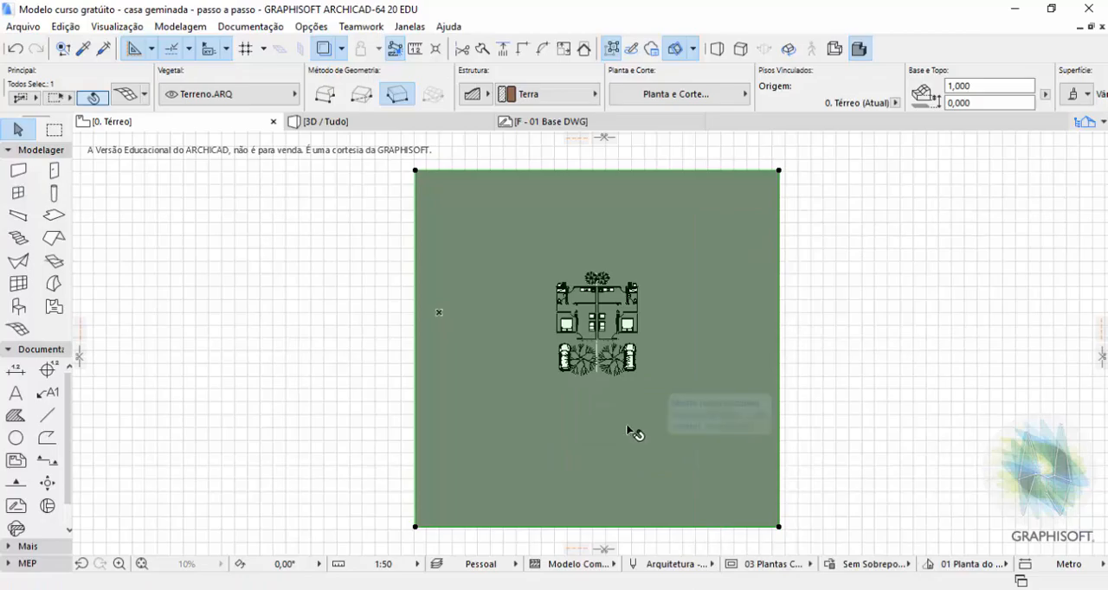
Examine the mesh's grass hatch at different scales around and over the houses' floor plan.
scroll(648, 319, up, 3)
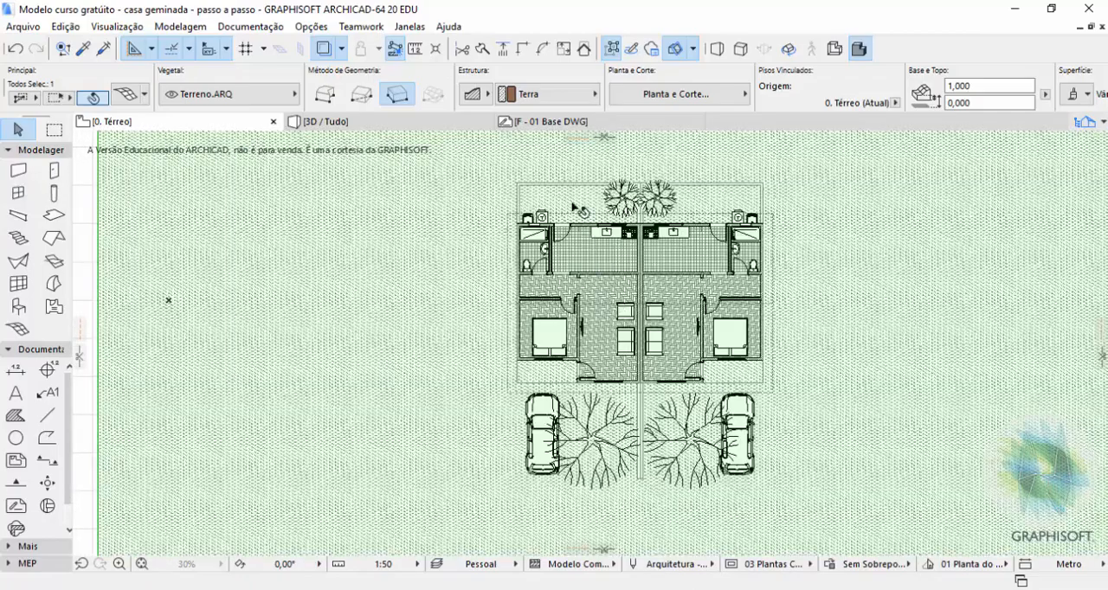
scroll(578, 210, up, 3)
scroll(467, 227, down, 6)
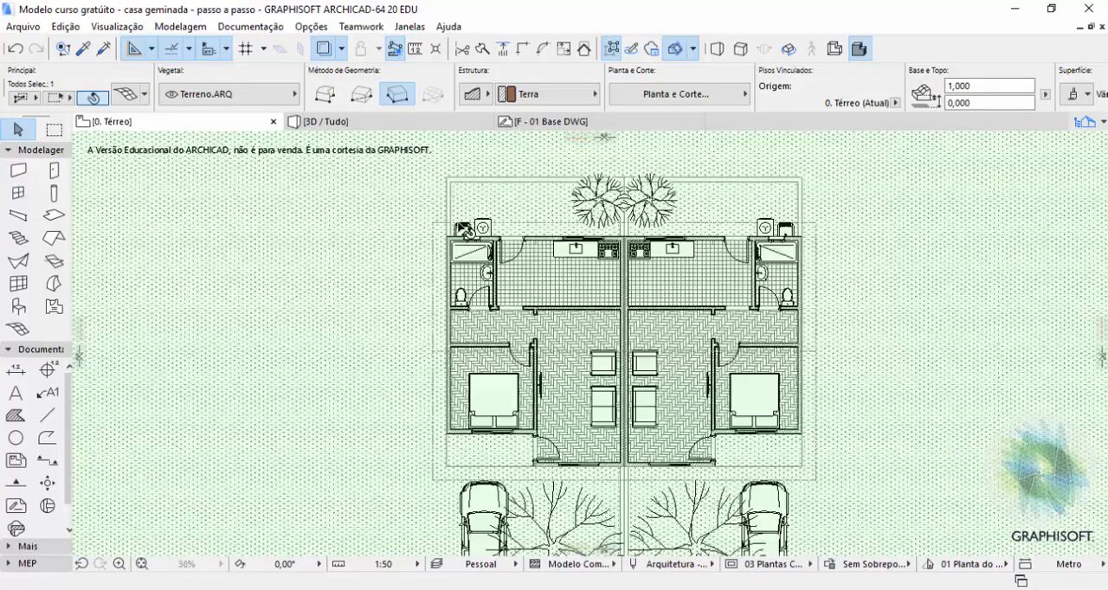
scroll(459, 226, up, 2)
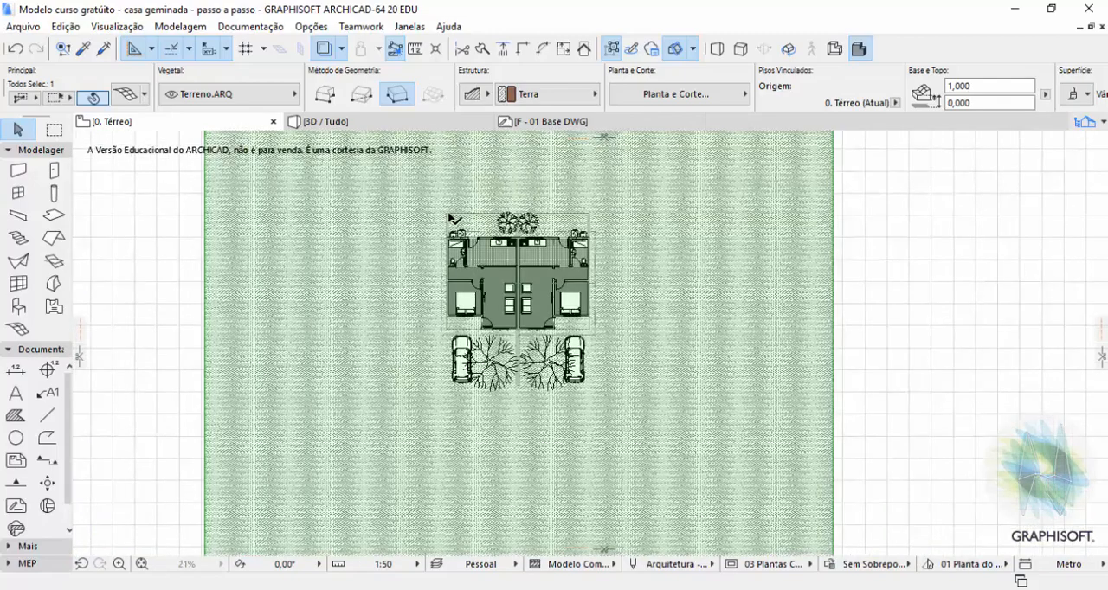
scroll(407, 221, up, 1)
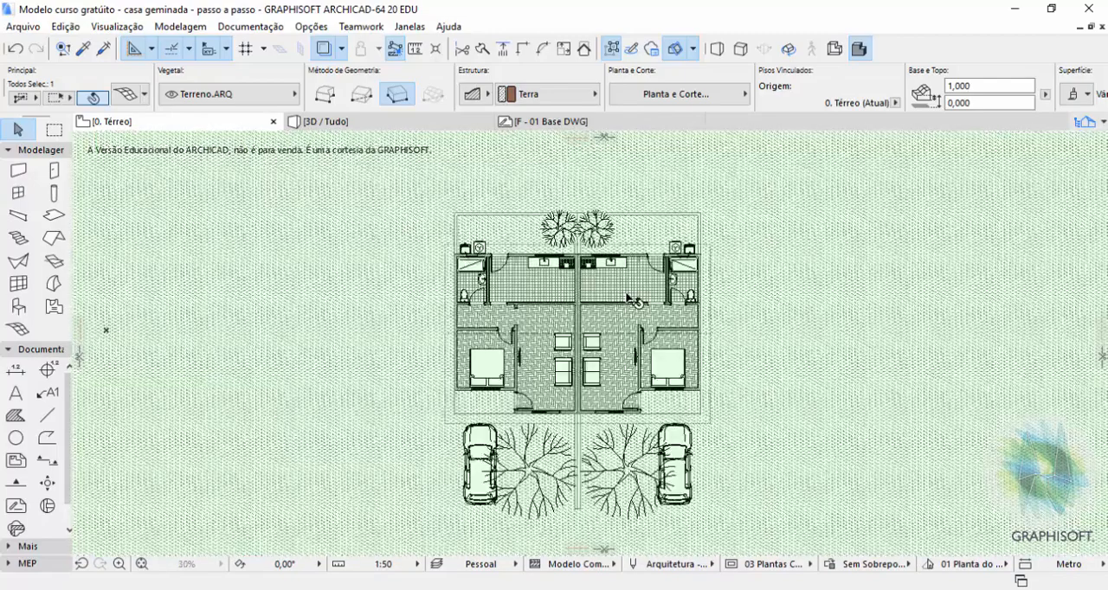
click(780, 202)
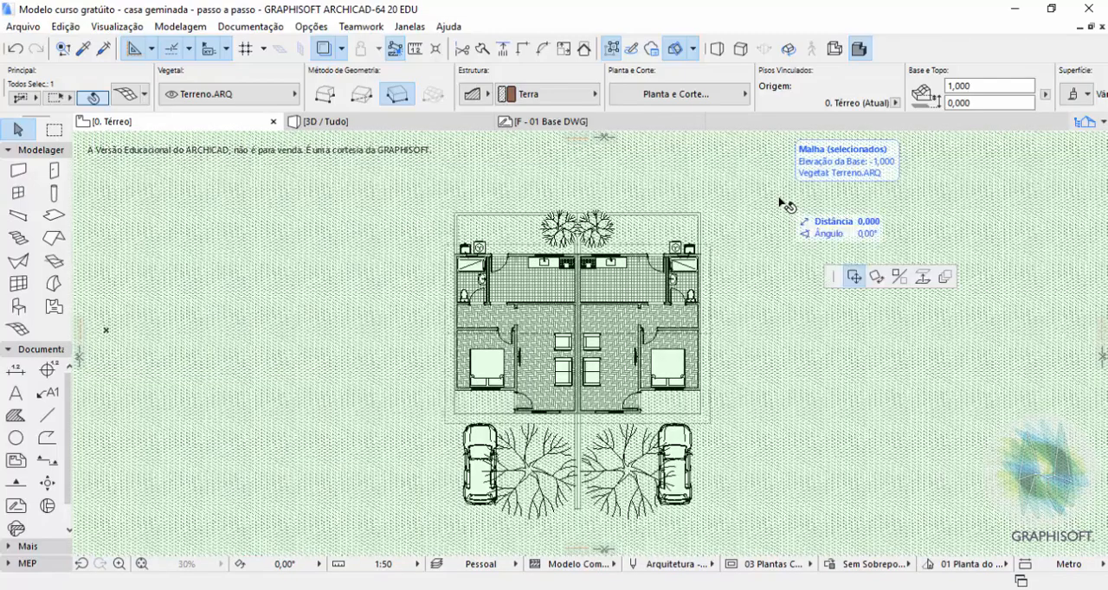
key(Escape)
scroll(629, 227, down, 2)
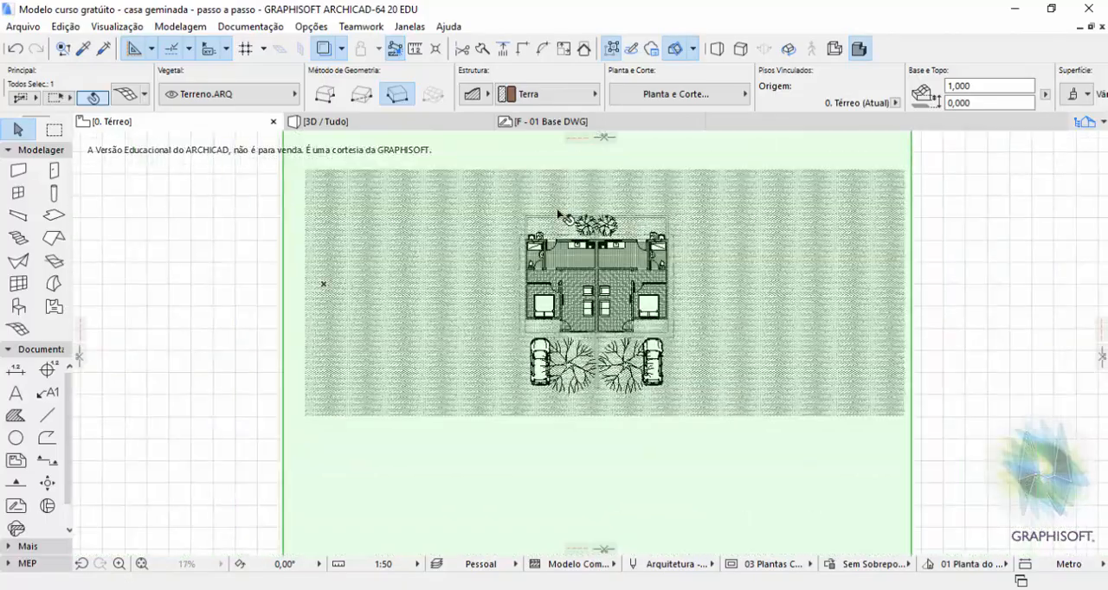
scroll(423, 252, up, 4)
scroll(494, 277, up, 6)
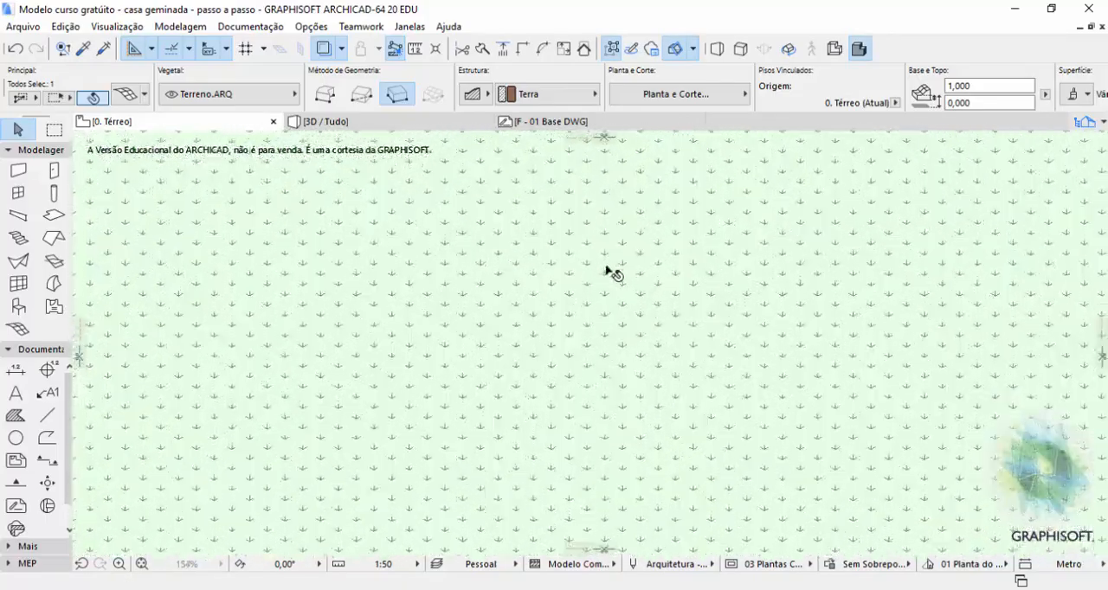
scroll(428, 277, down, 15)
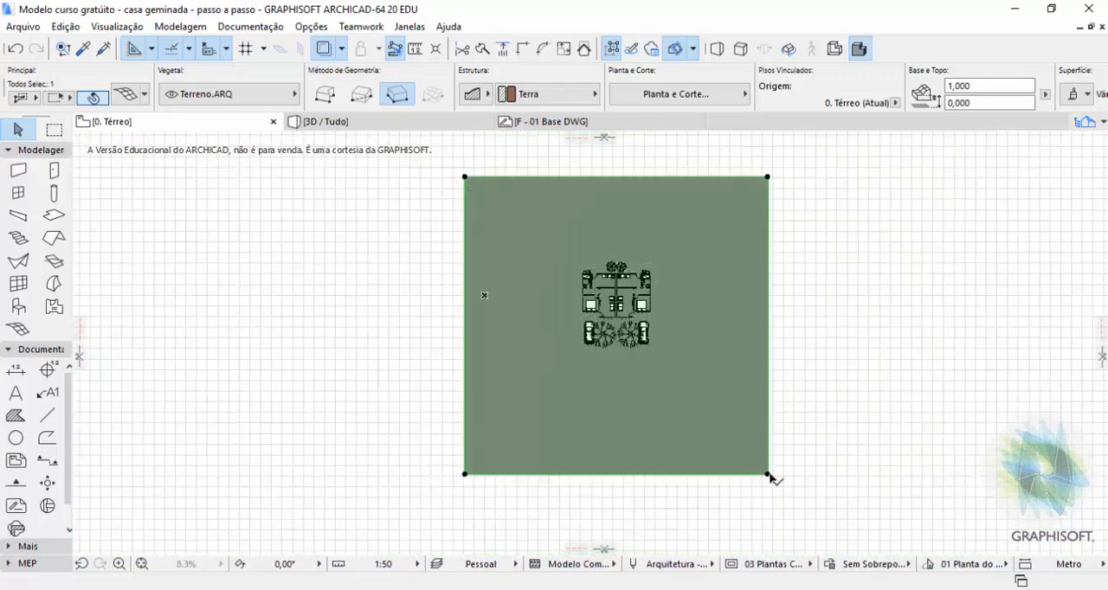
Set the terrain mesh's surface hatch to Trama vazia and deselect the mesh.
click(768, 474)
key(Escape)
click(122, 97)
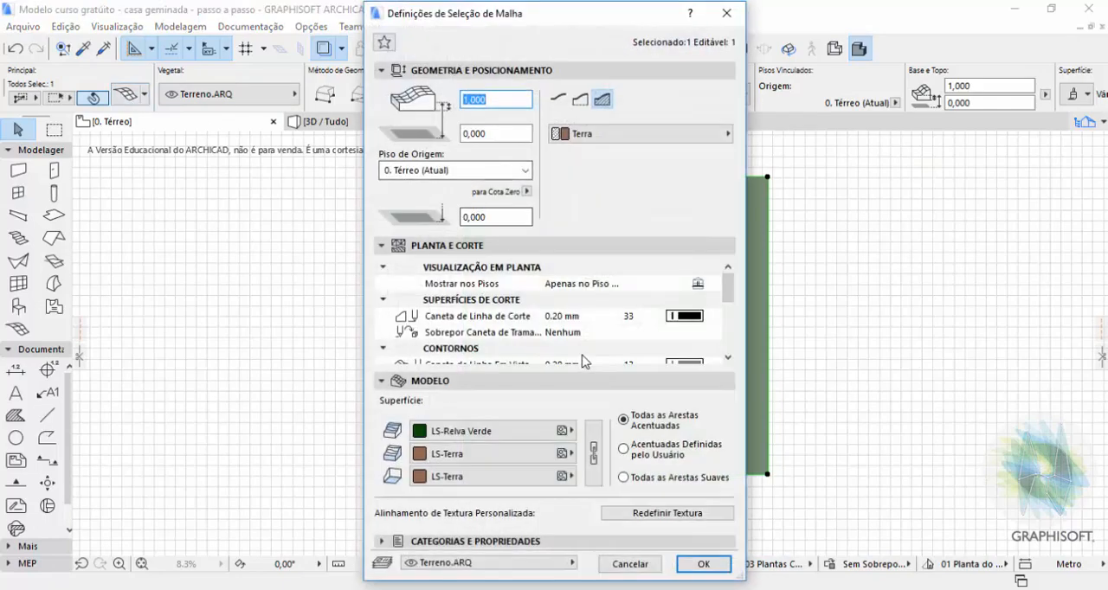
scroll(560, 312, down, 8)
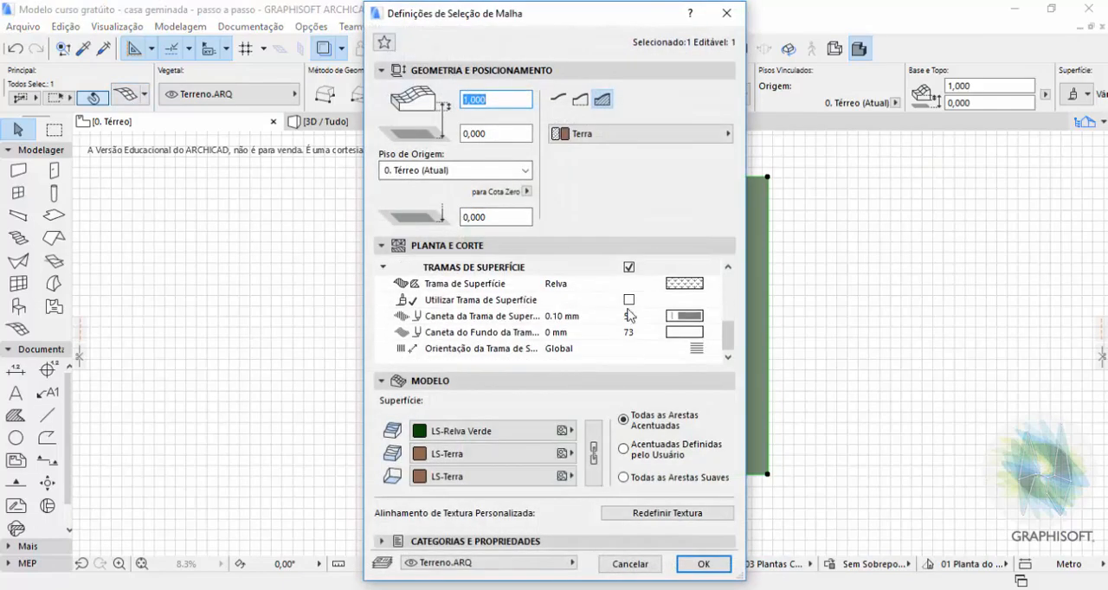
click(684, 286)
click(684, 285)
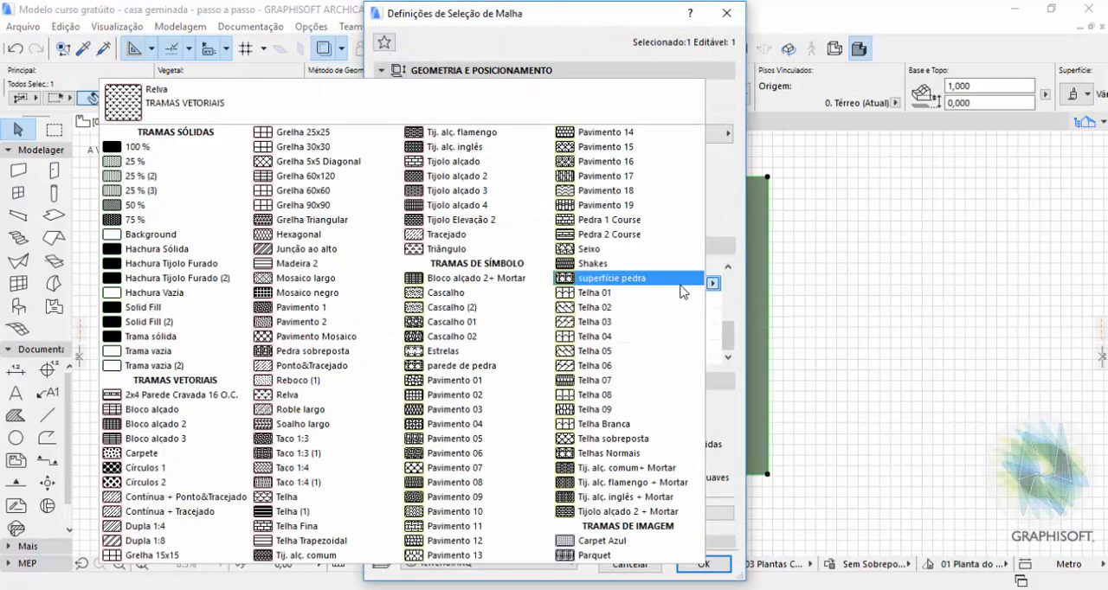
click(189, 366)
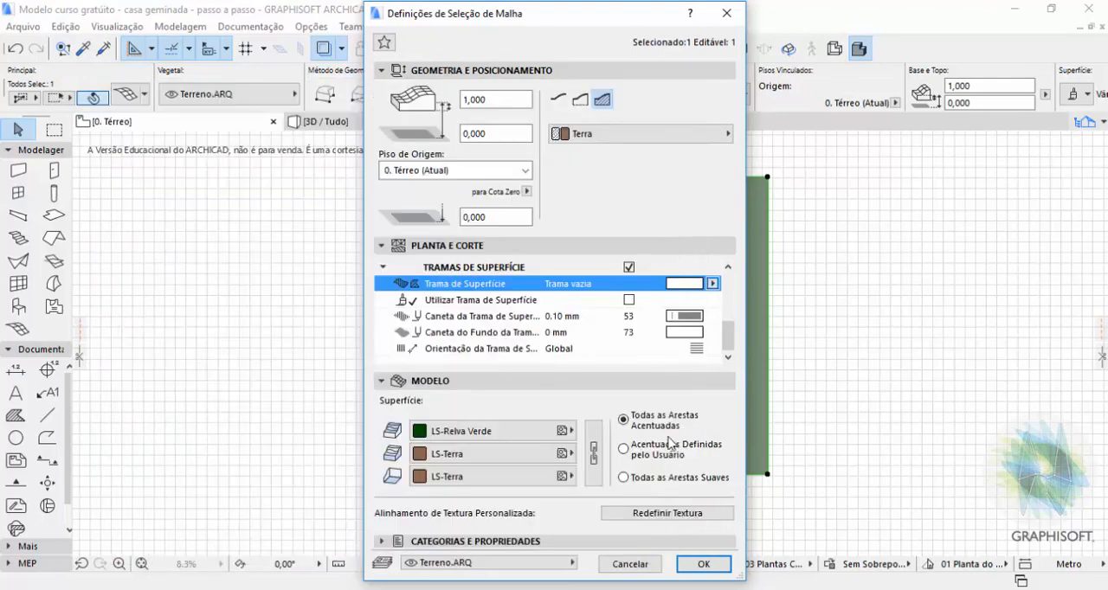
click(704, 564)
click(796, 299)
scroll(665, 314, up, 3)
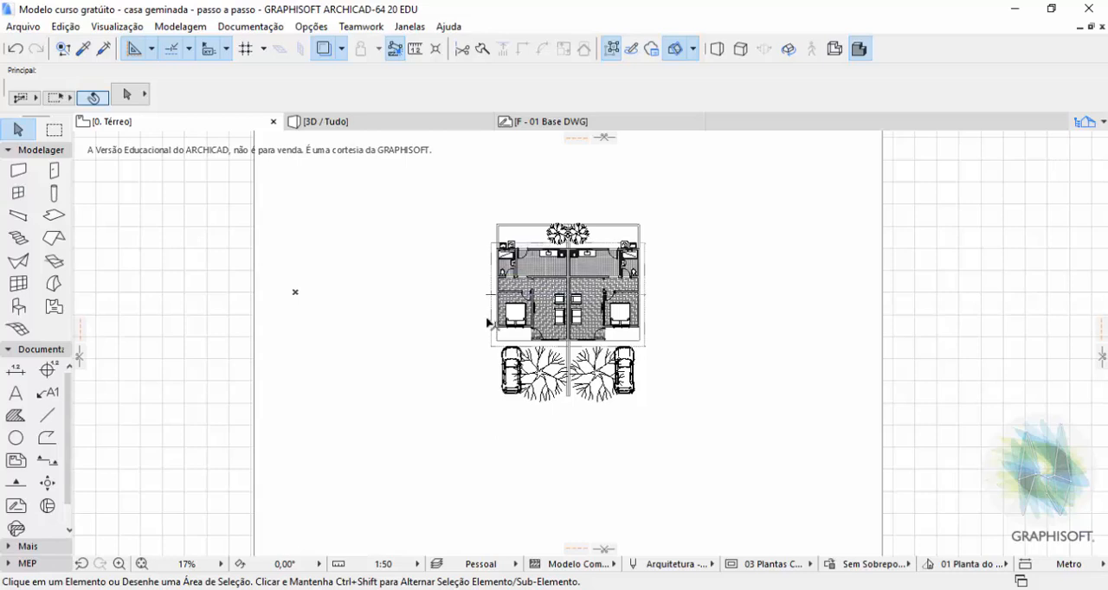
scroll(487, 401, down, 2)
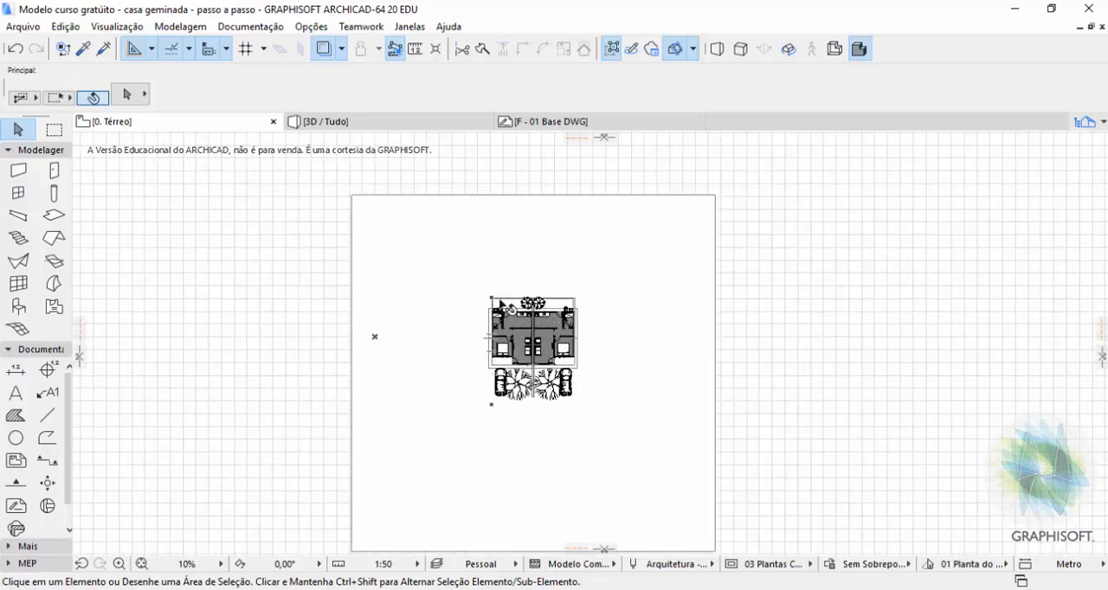
scroll(500, 305, down, 1)
scroll(482, 338, up, 1)
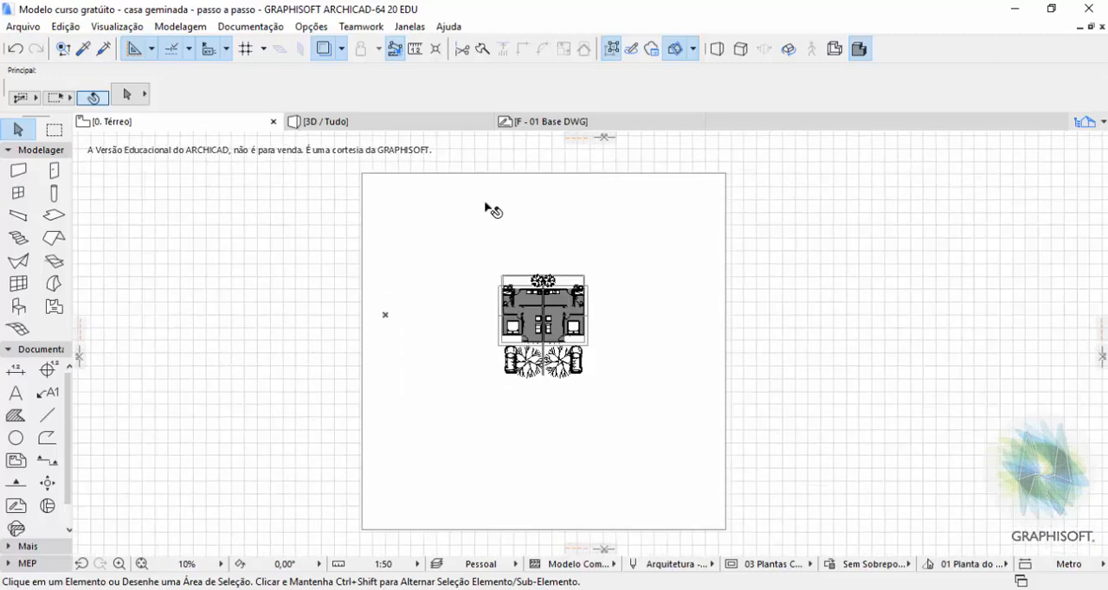
scroll(486, 206, up, 1)
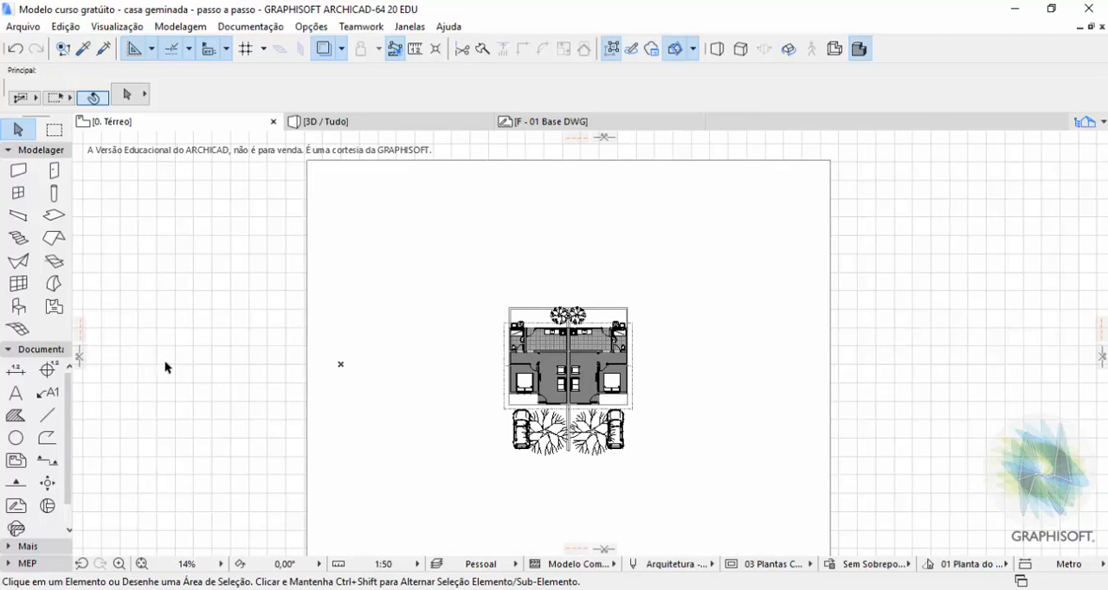
Draw a wavy contour line with the Spline tool just behind the houses, extending past both side edges of the mesh.
scroll(39, 433, down, 1)
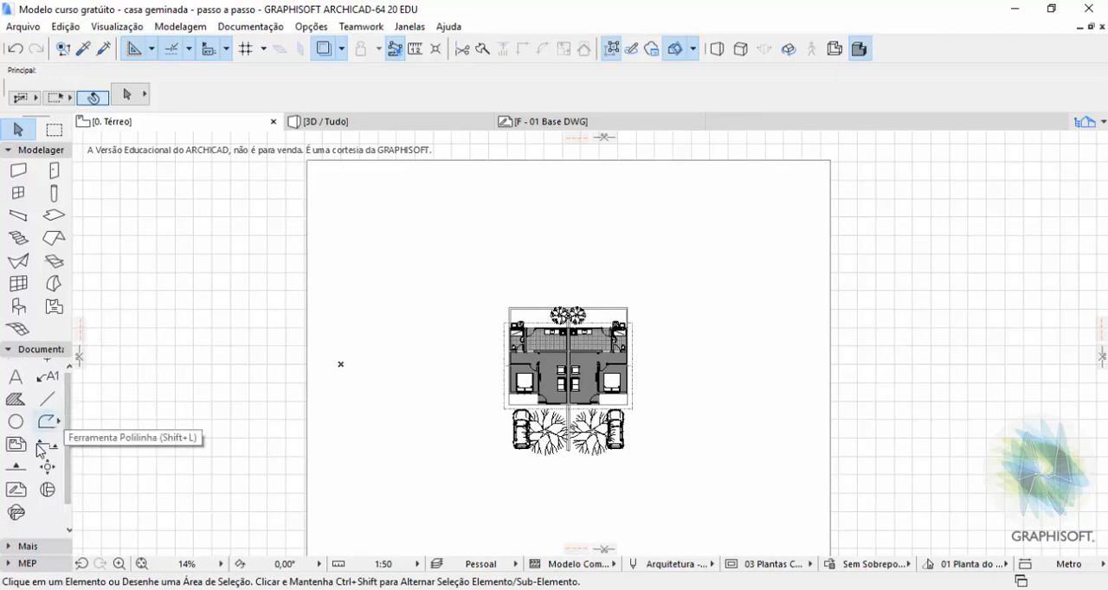
click(9, 350)
click(12, 366)
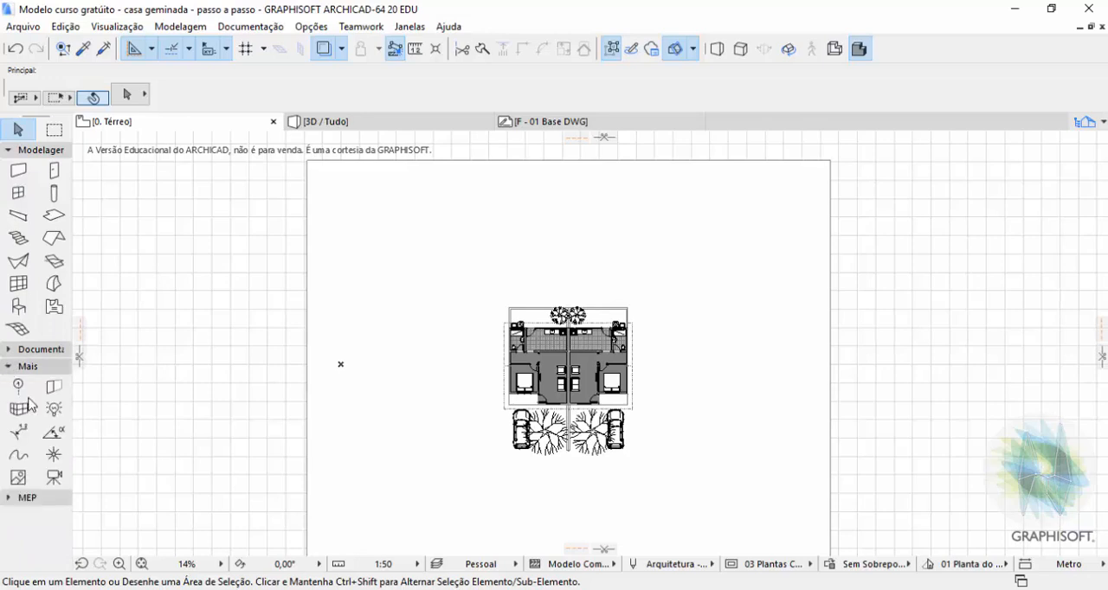
click(21, 459)
click(31, 456)
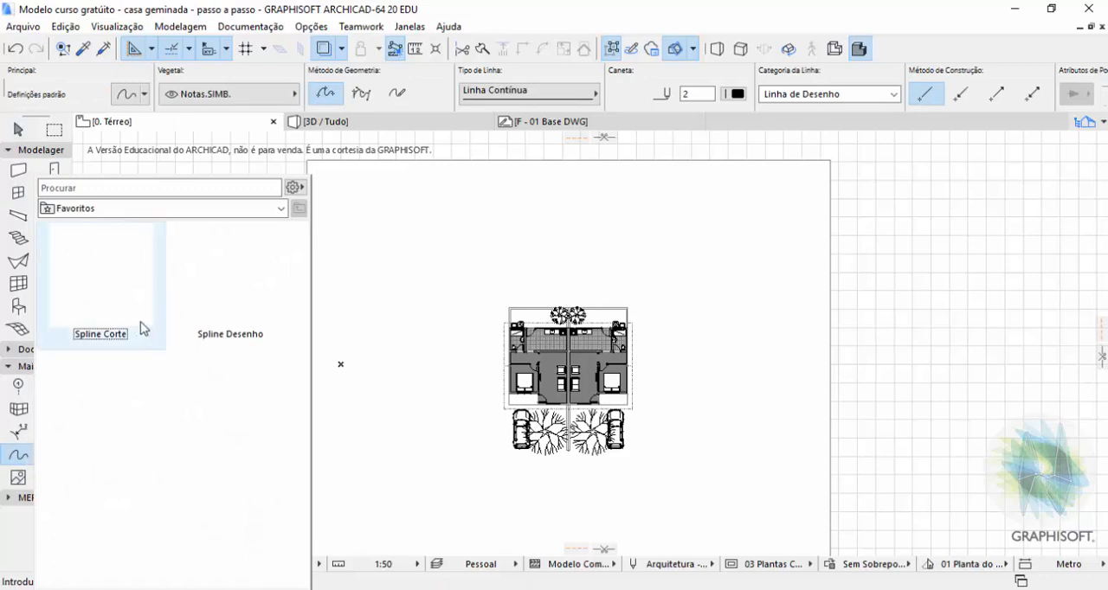
click(204, 318)
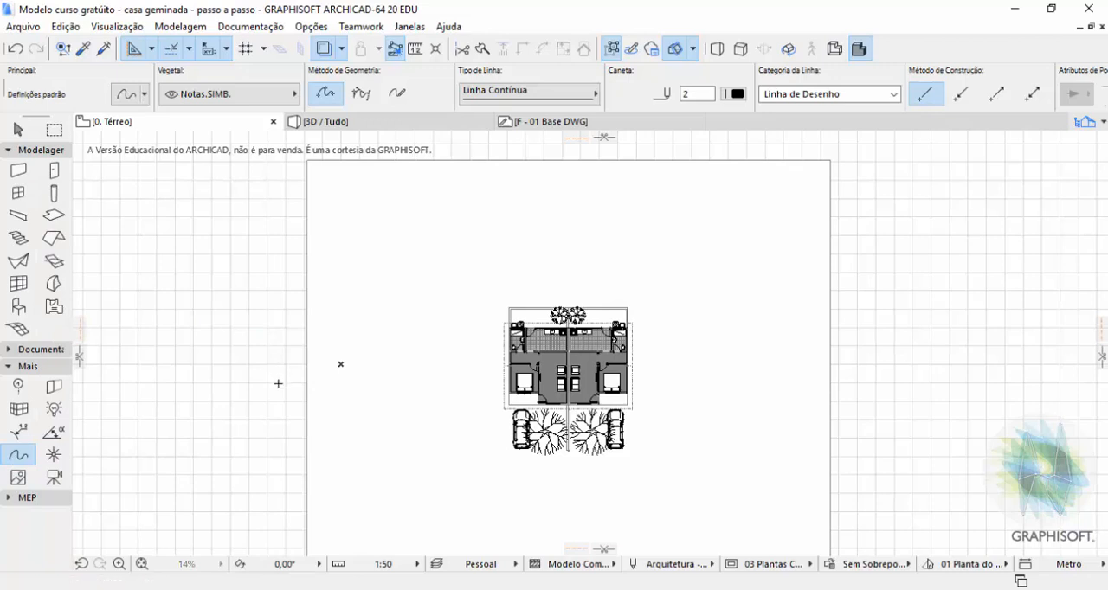
click(278, 384)
click(367, 318)
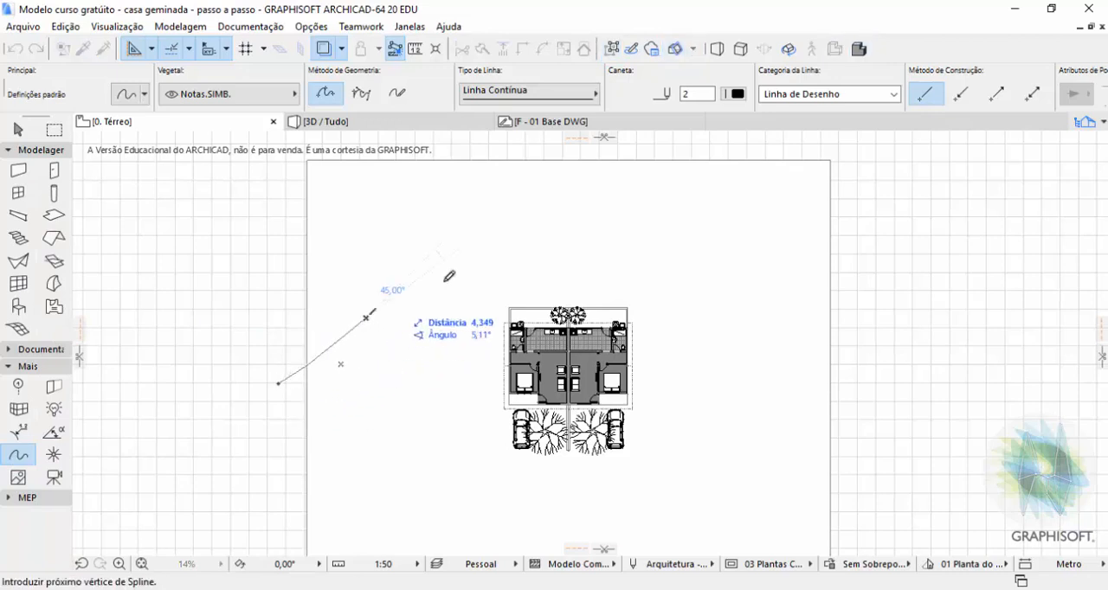
click(620, 296)
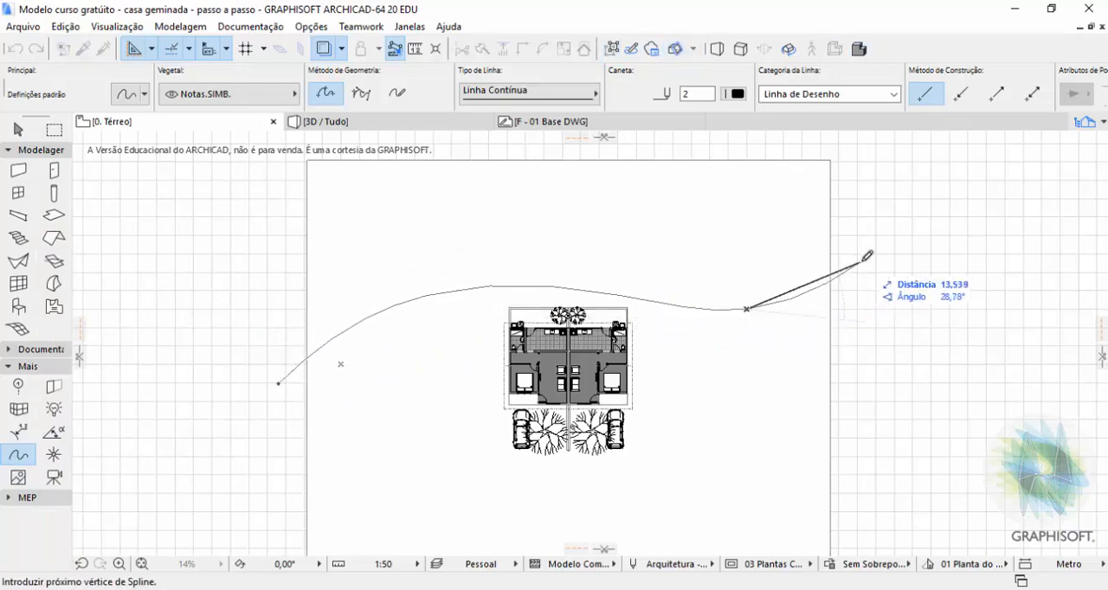
double_click(860, 262)
Draw a second contour spline farther behind the houses, roughly following the first and extending past both mesh edges.
click(268, 300)
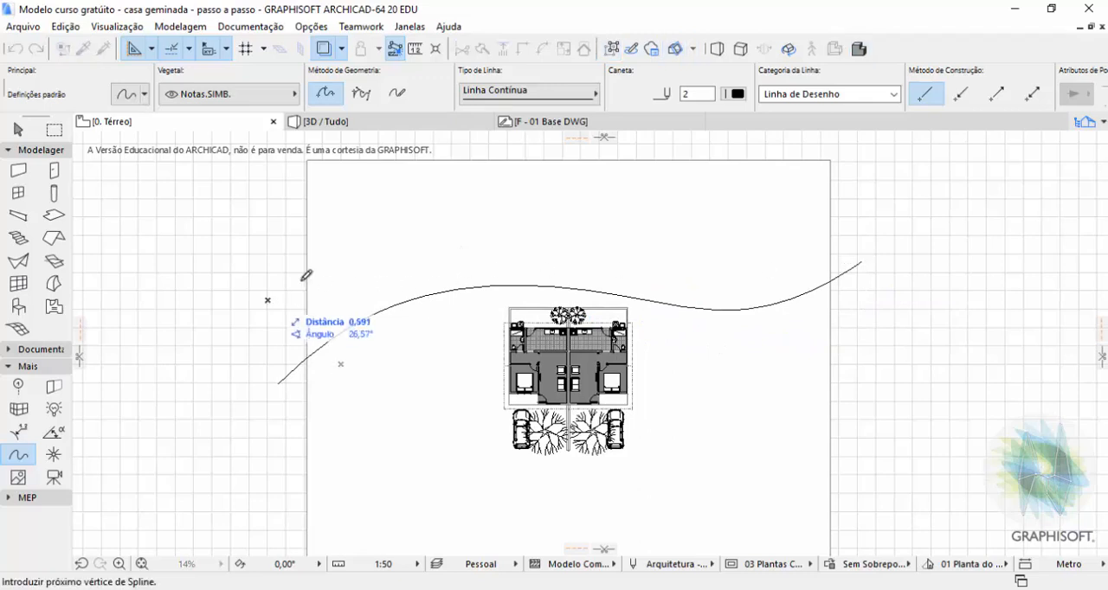
click(576, 258)
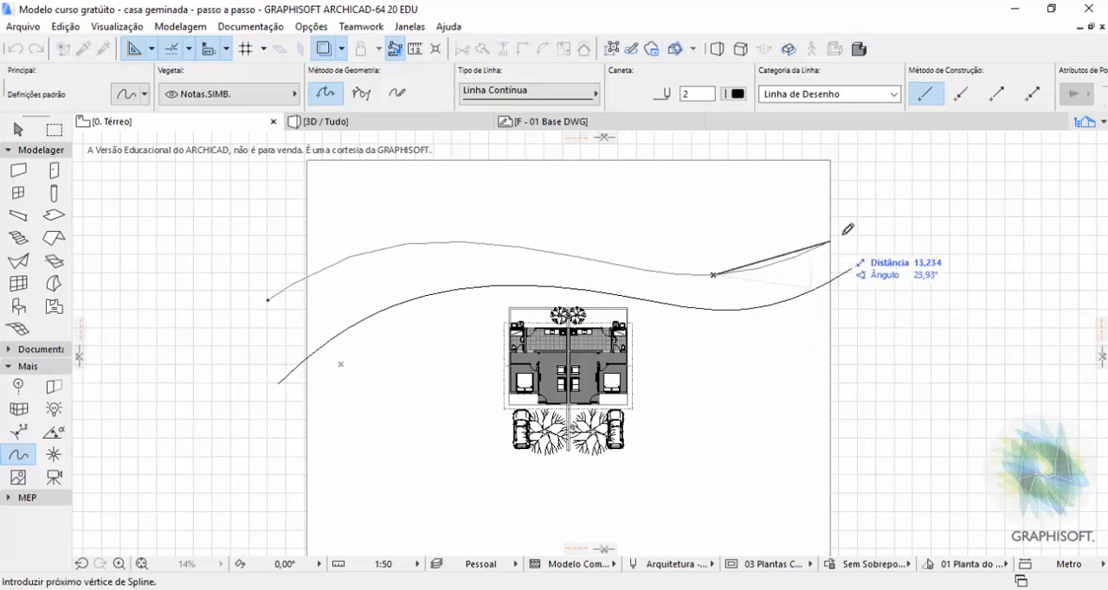
click(881, 181)
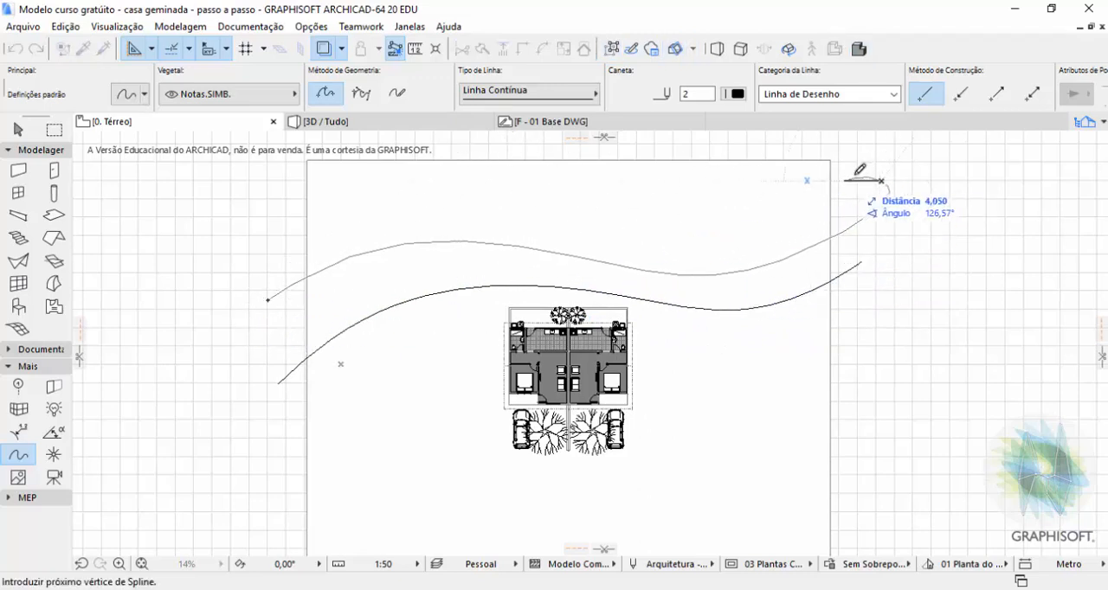
double_click(881, 181)
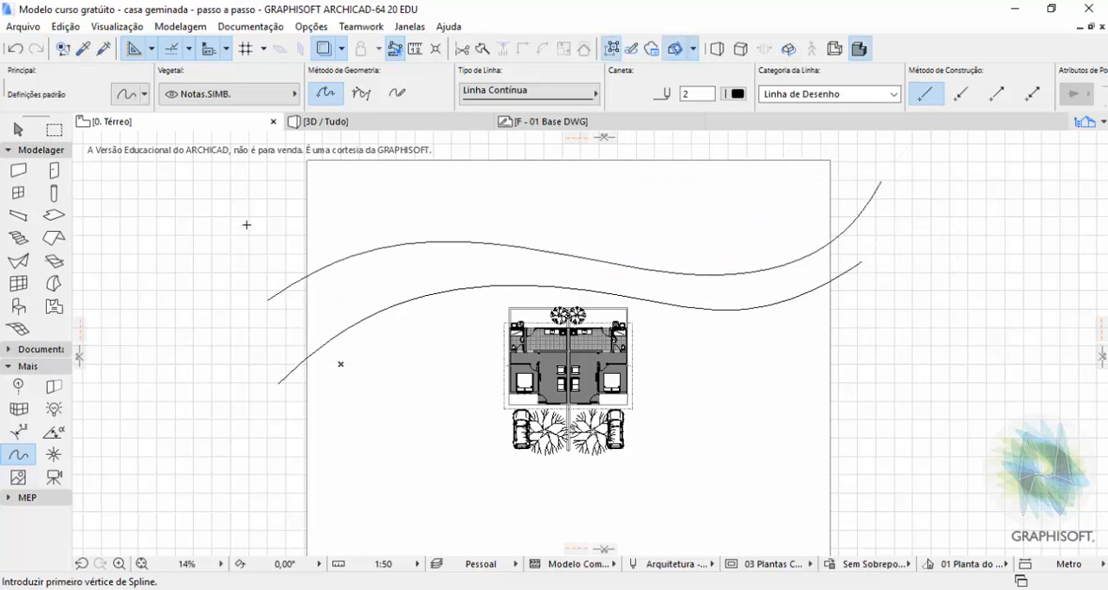
Draw a third contour spline behind the second one, with a deeper wave and extending past both side edges of the mesh.
click(247, 225)
click(431, 178)
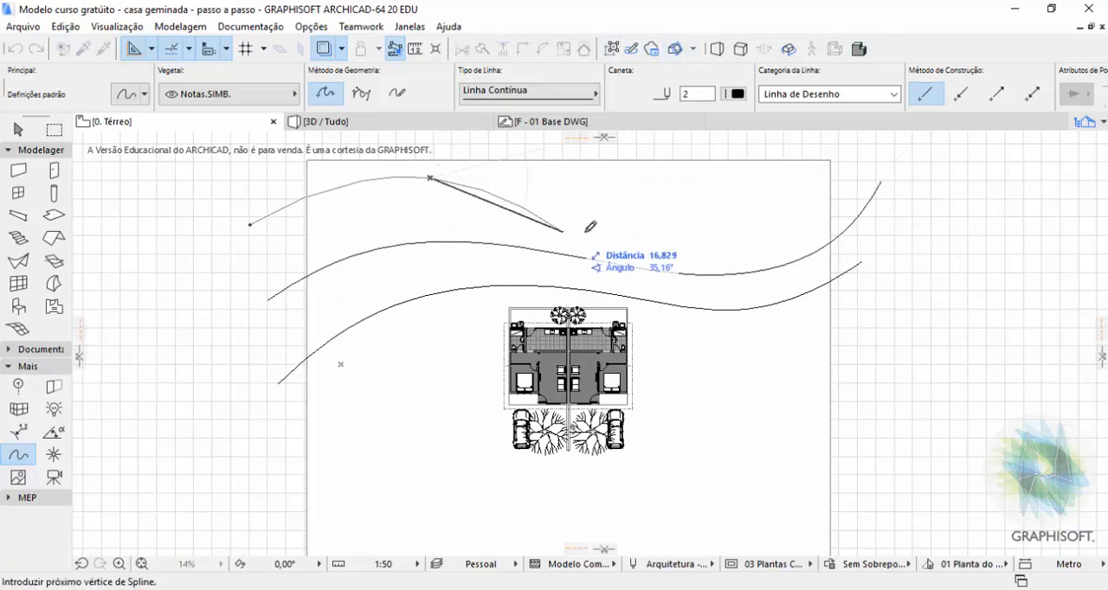
click(709, 264)
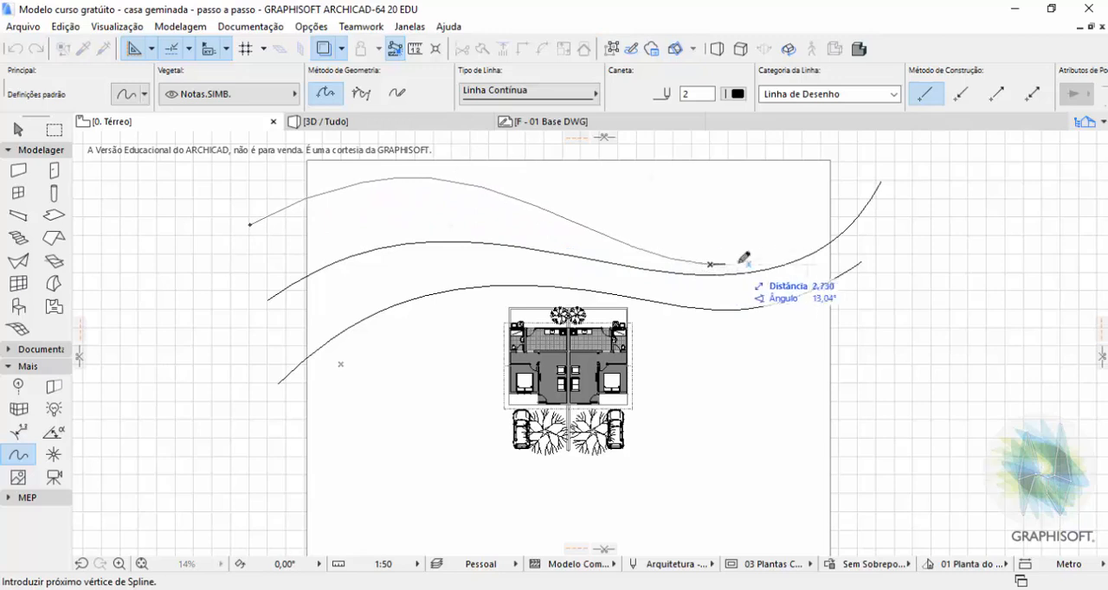
click(871, 167)
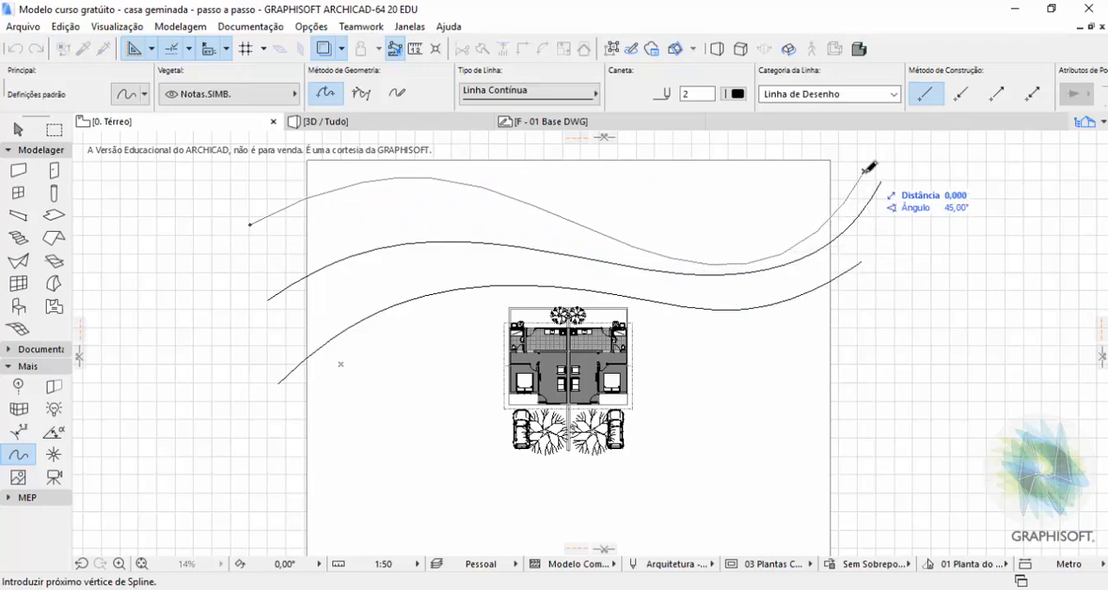
click(864, 173)
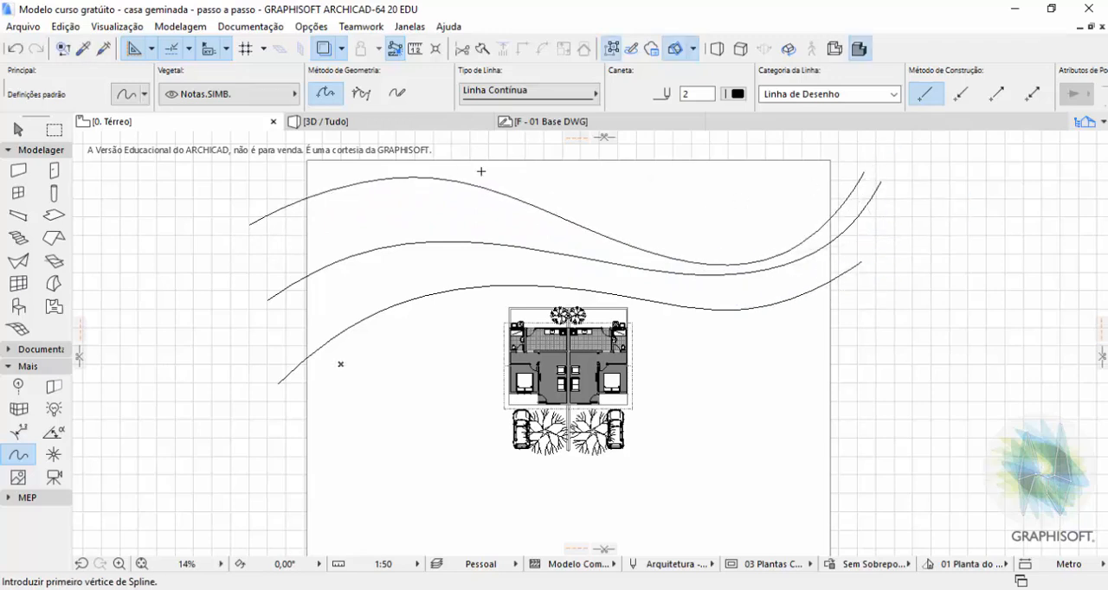
Draw a fourth, shorter contour spline curving across the mesh's rear right corner, and leave the Spline tool.
scroll(533, 368, down, 4)
scroll(602, 267, up, 3)
click(500, 246)
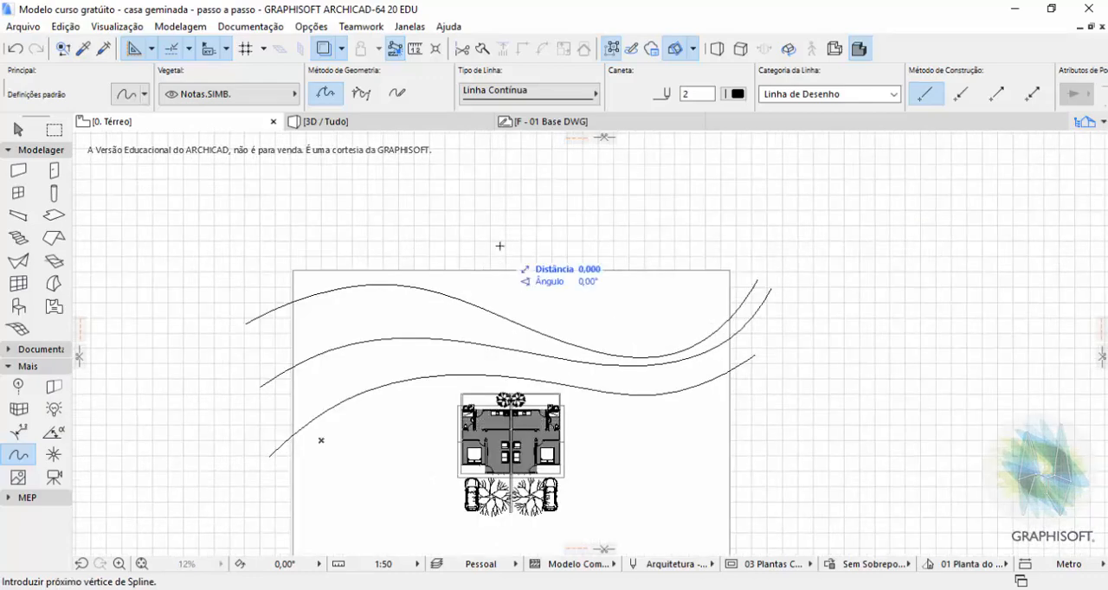
click(662, 322)
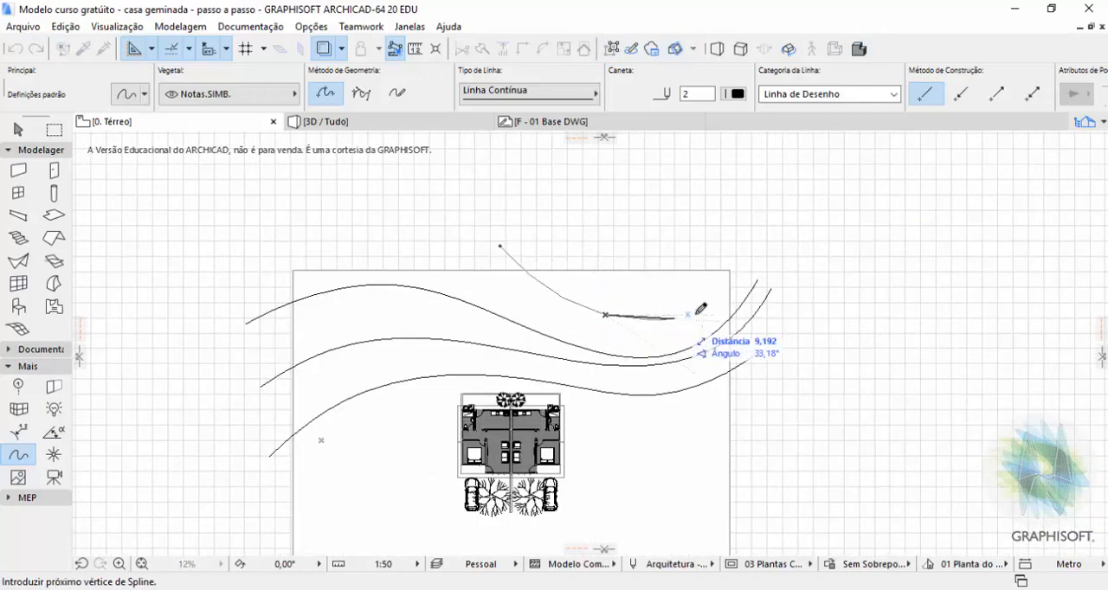
double_click(766, 241)
scroll(738, 225, up, 2)
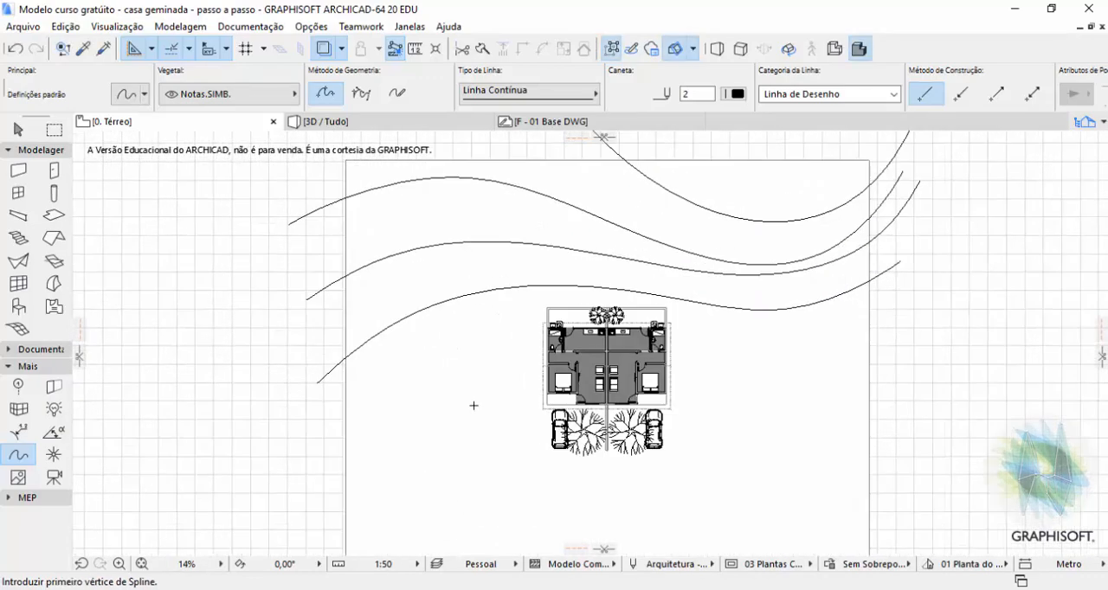
key(Escape)
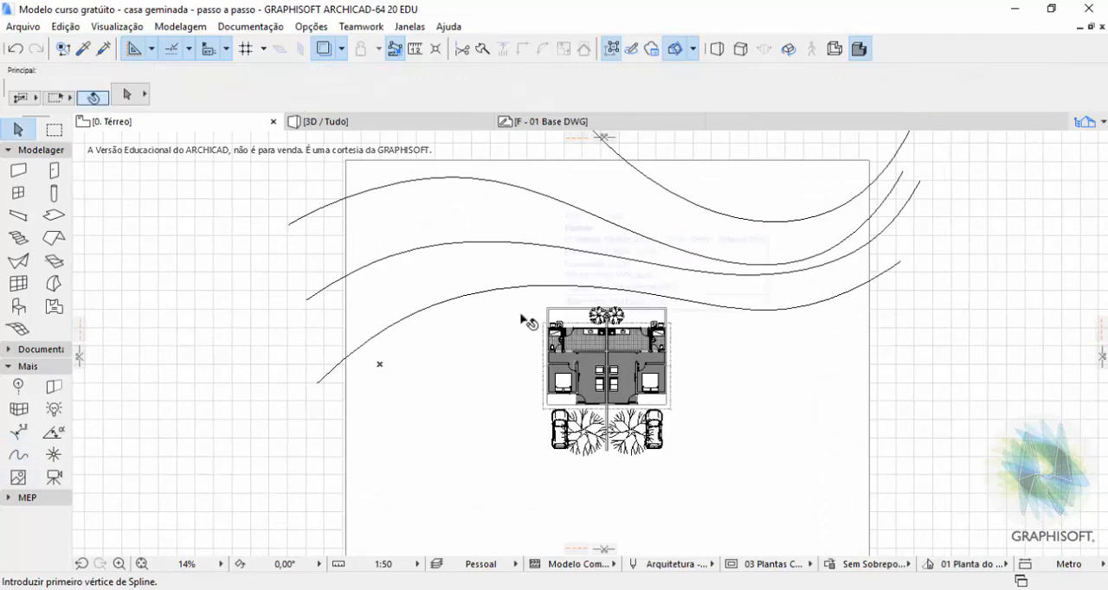
Select the terrain mesh with its Mesh tool active and add the four contour splines to the selection.
click(485, 342)
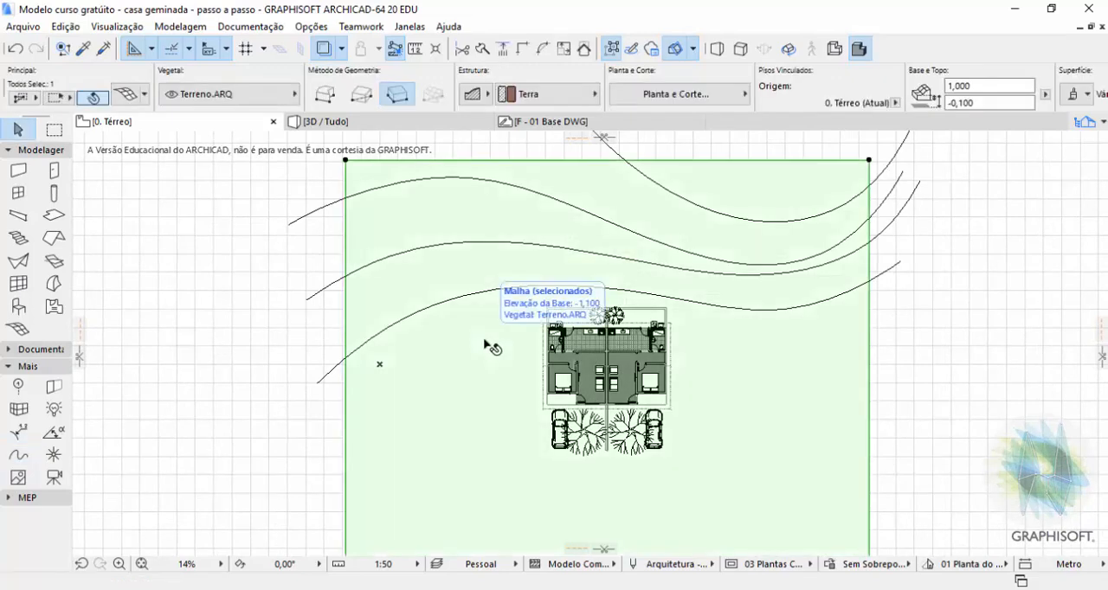
right_click(489, 346)
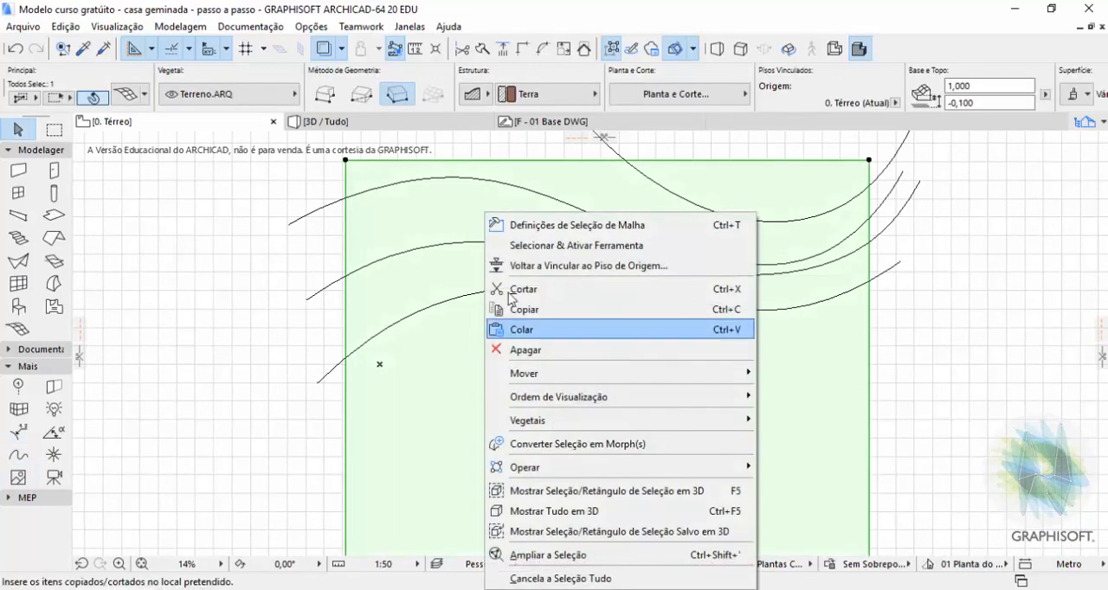
click(538, 248)
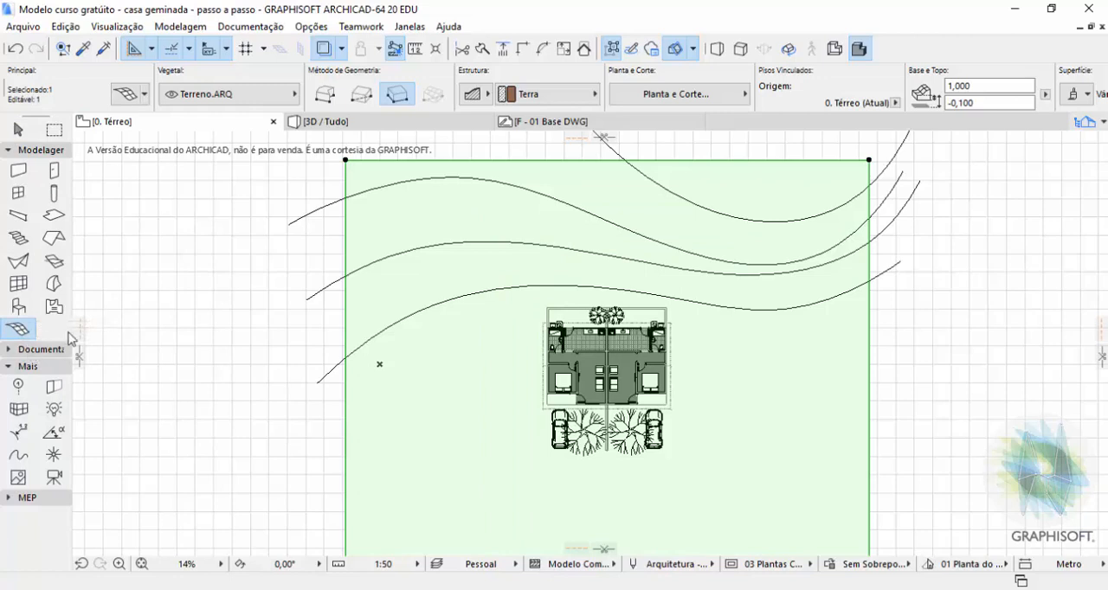
key(shift)
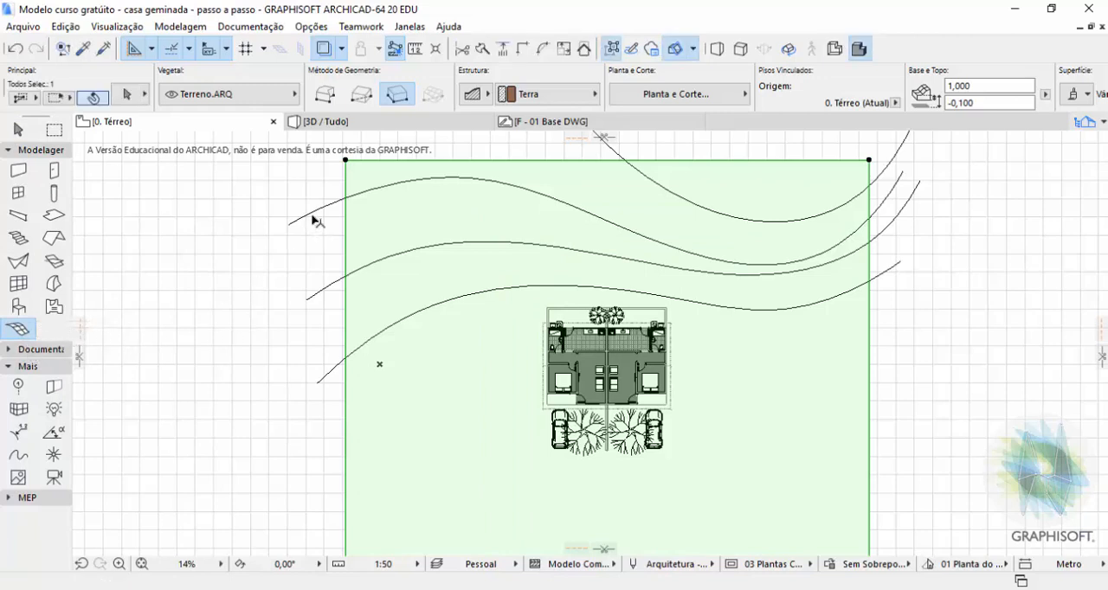
shift+click(313, 216)
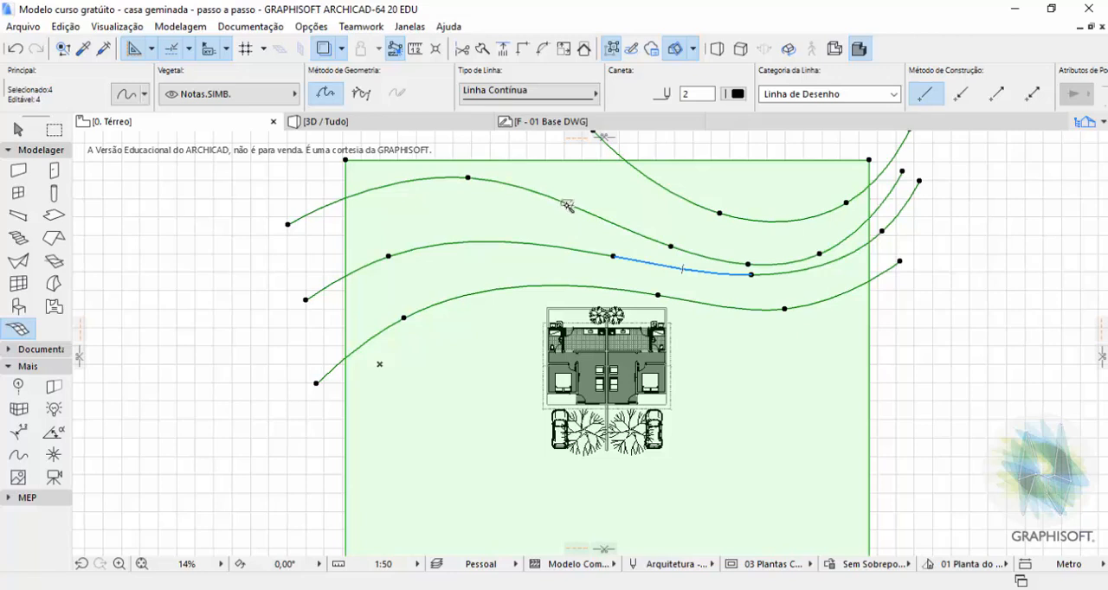
Add the third contour spline to the mesh as new points, using Adaptar a todas as Arestas.
click(567, 206)
click(522, 232)
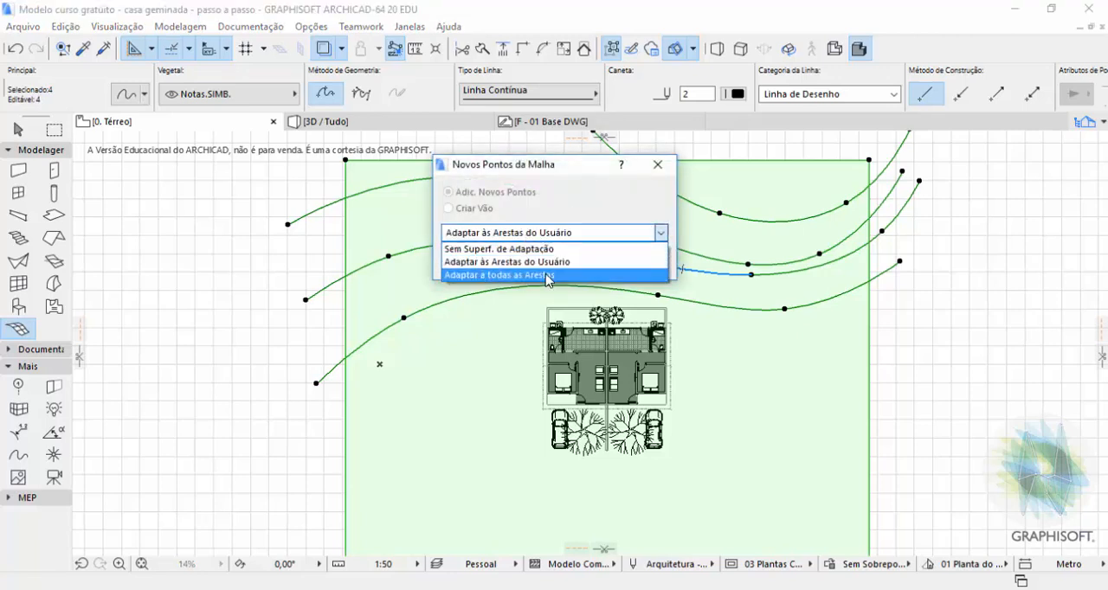
click(546, 275)
click(594, 331)
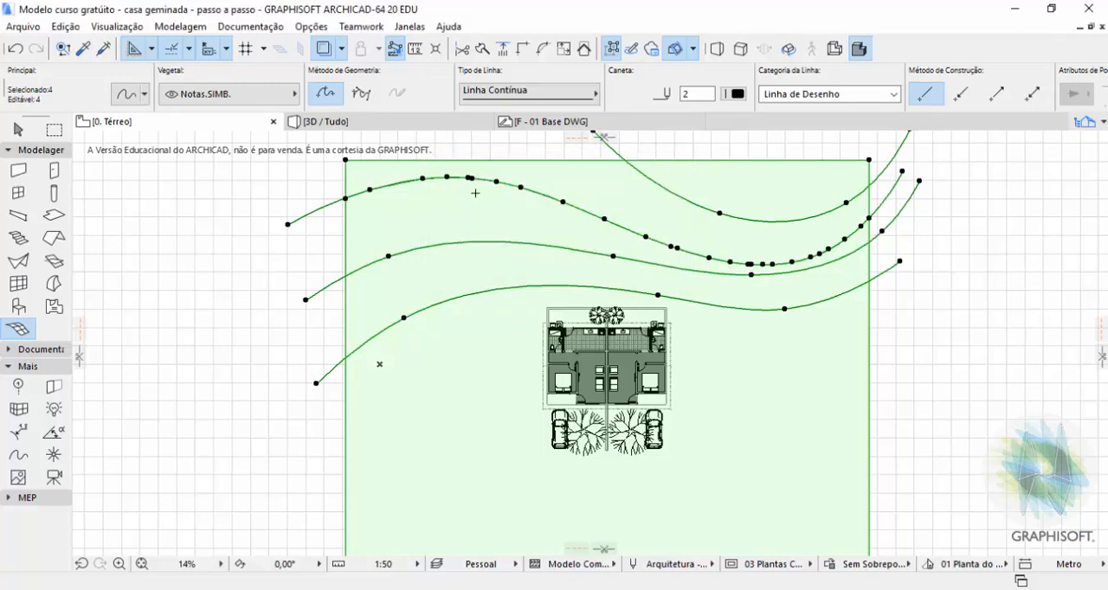
Add the other three contour splines to the mesh as new points, keeping Adaptar a todas as Arestas.
click(554, 250)
click(594, 262)
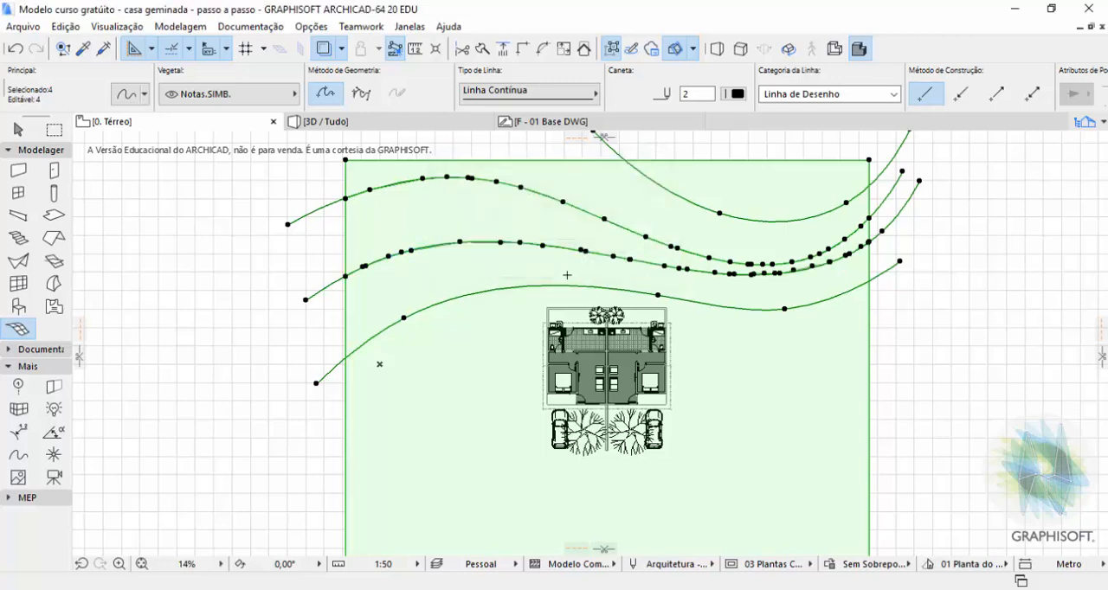
click(556, 288)
click(596, 259)
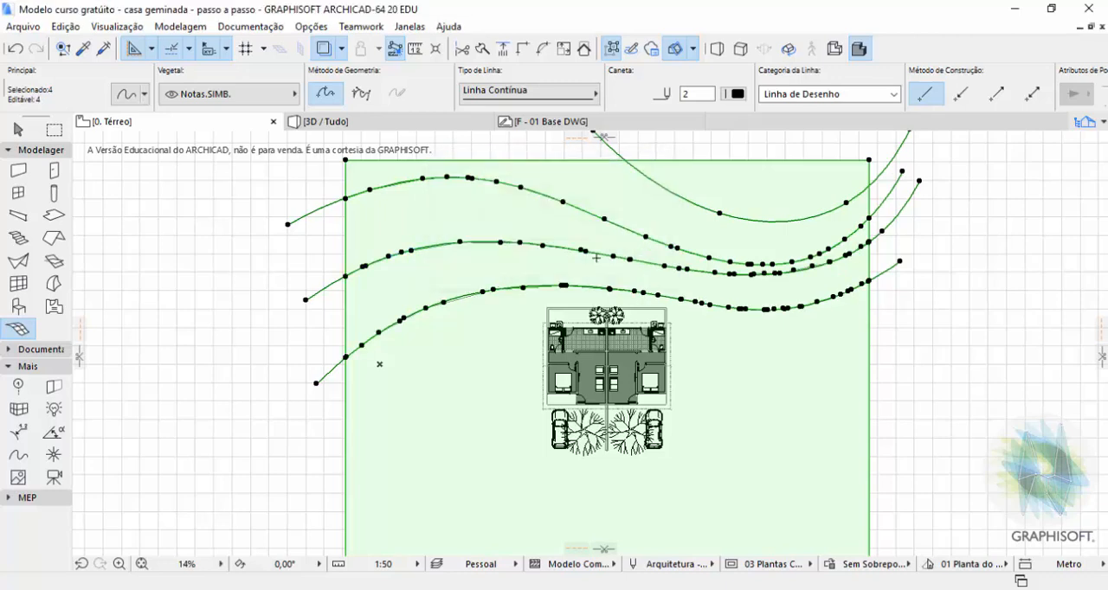
click(700, 213)
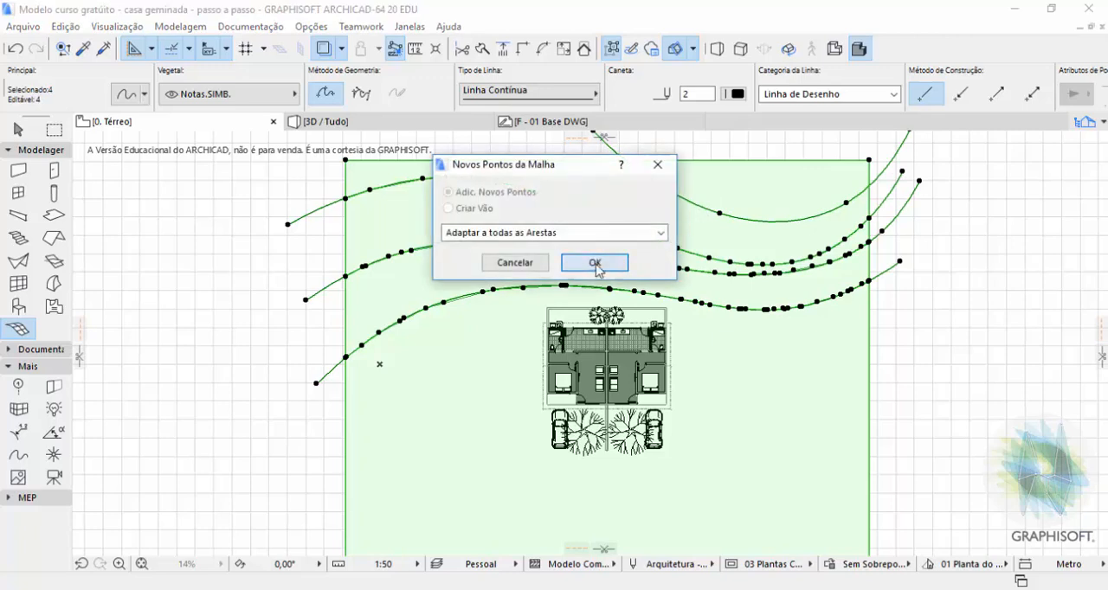
click(595, 264)
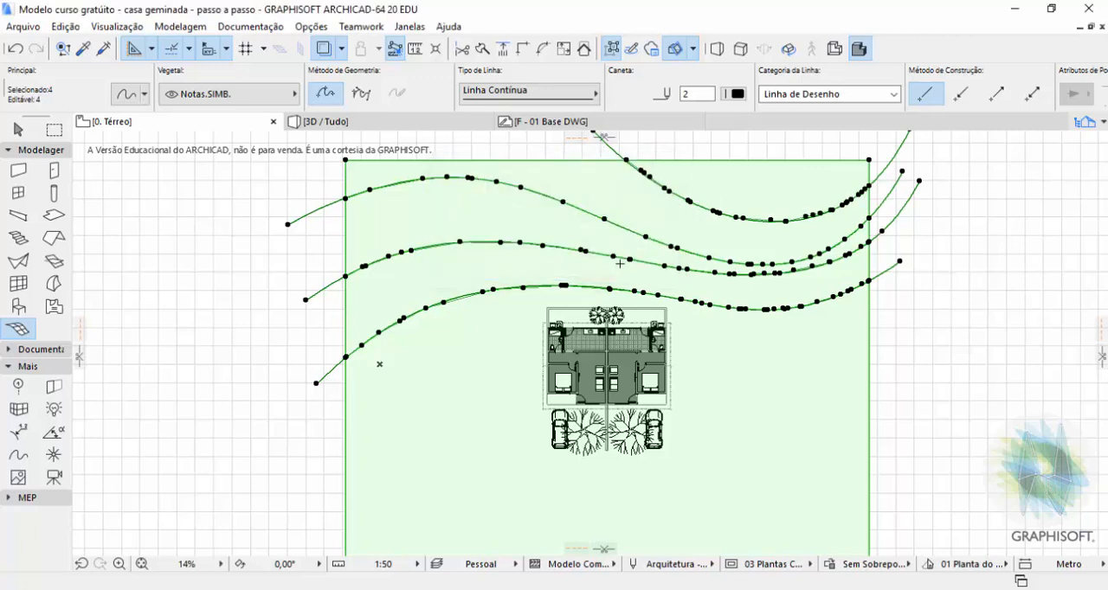
Deselect the mesh and delete the four original contour splines, leaving the mesh's own ridge lines.
key(Escape)
key(Escape)
click(928, 307)
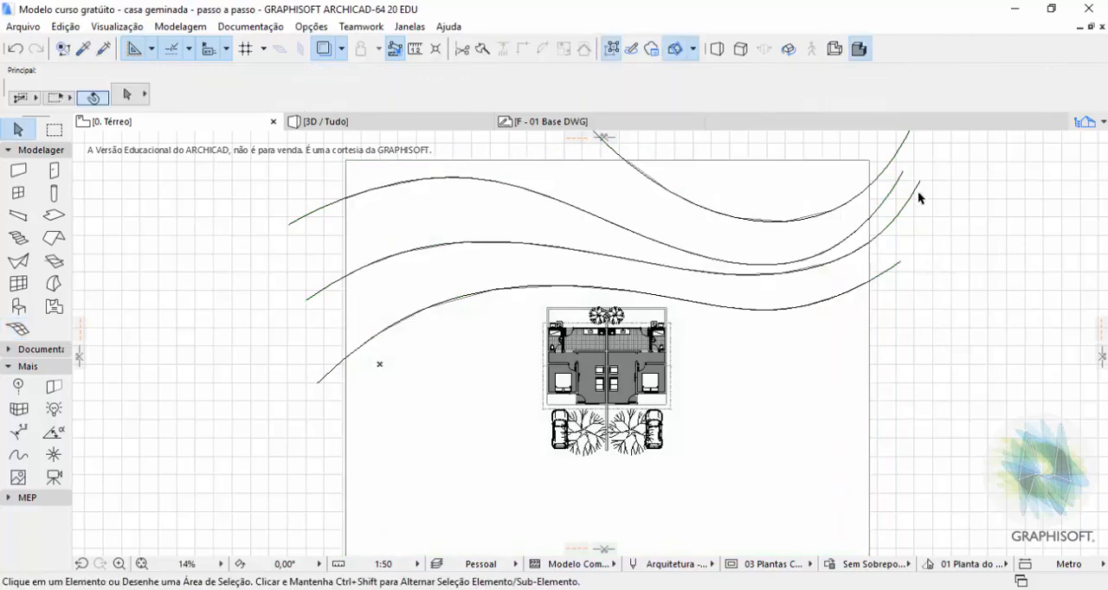
drag(940, 132, 881, 297)
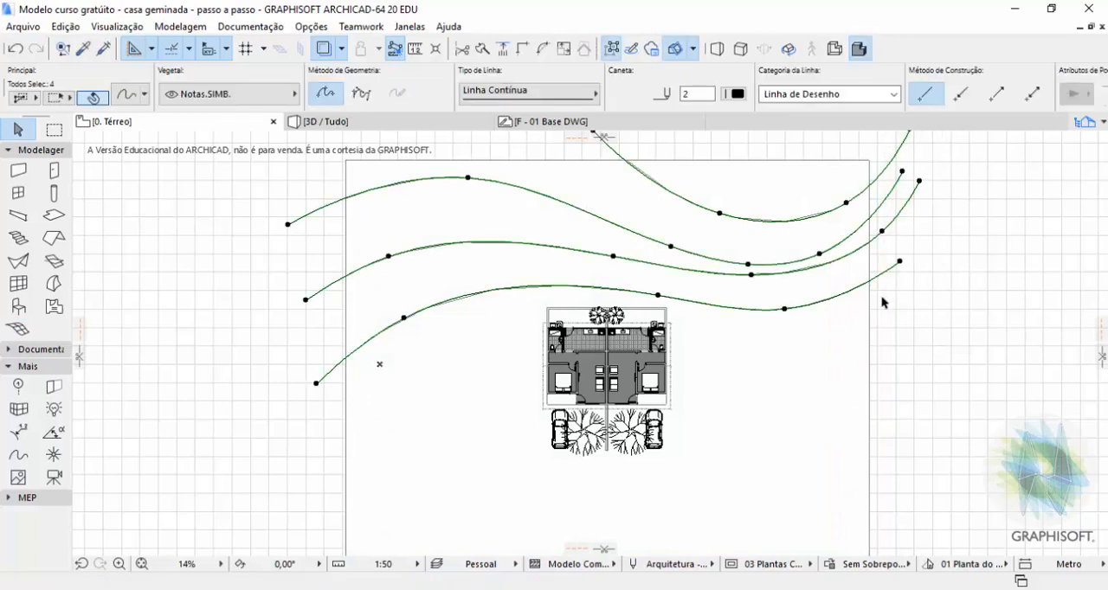
key(Delete)
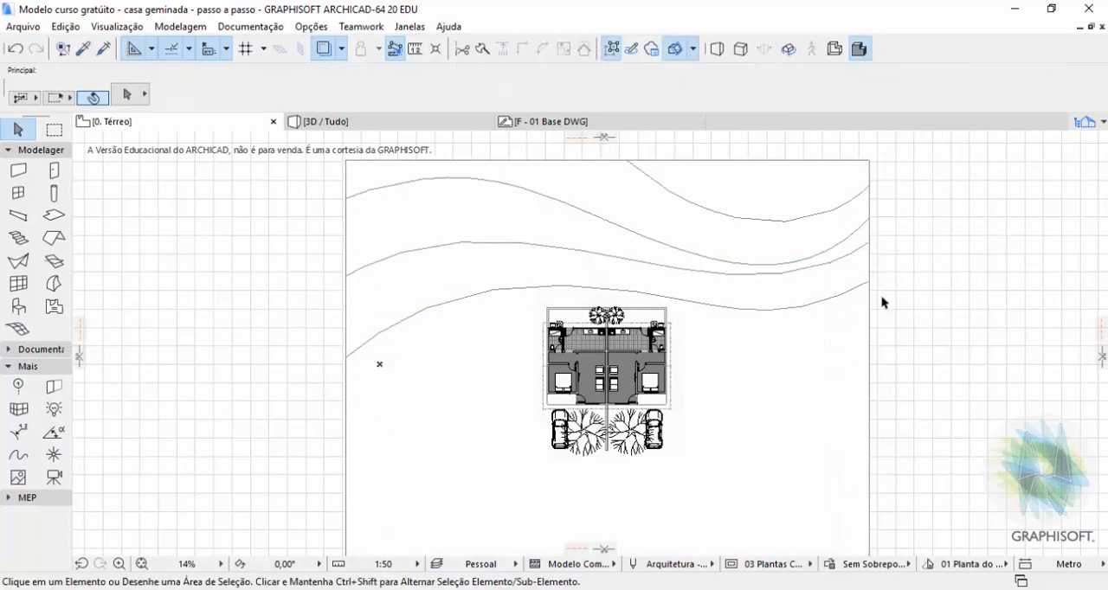
Inspect the terrain mesh and its new contour lines in the 3D view, looking at the houses from behind and above.
click(735, 292)
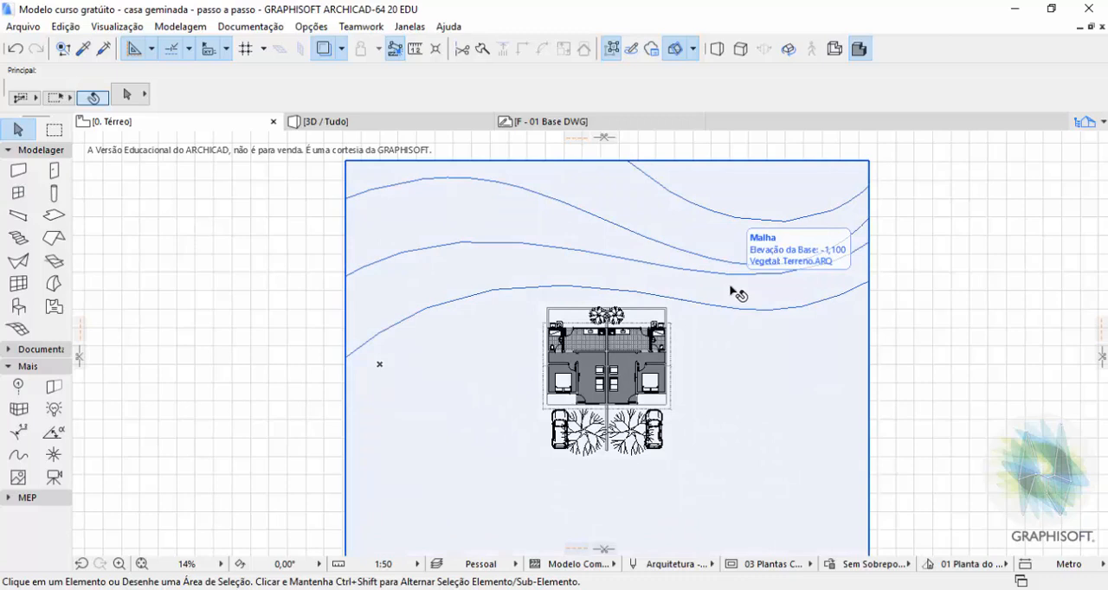
key(Escape)
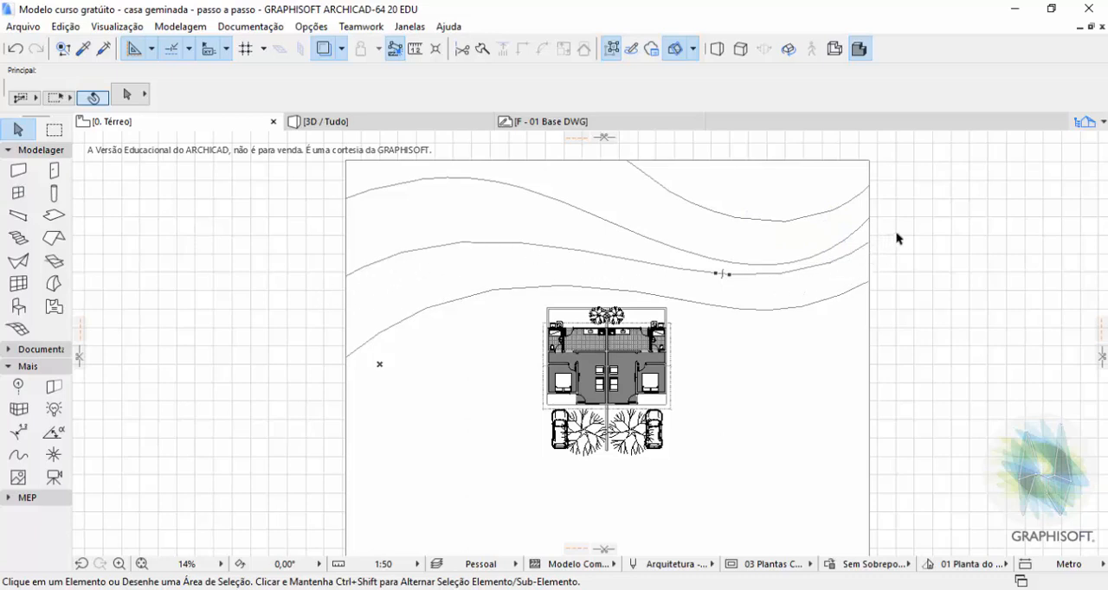
key(F3)
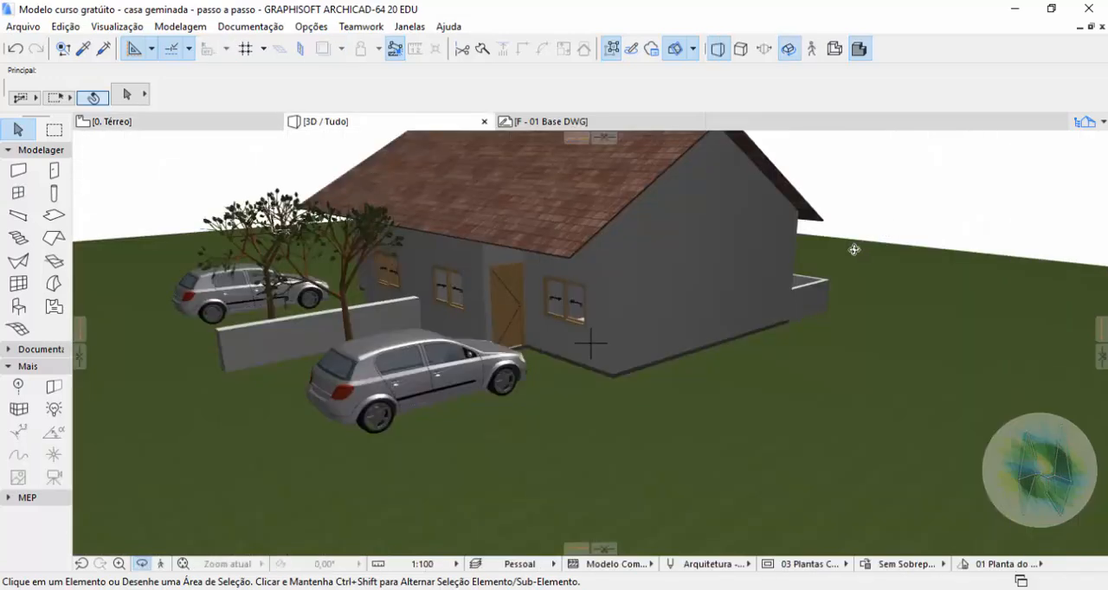
drag(676, 327, 526, 287)
drag(732, 293, 858, 284)
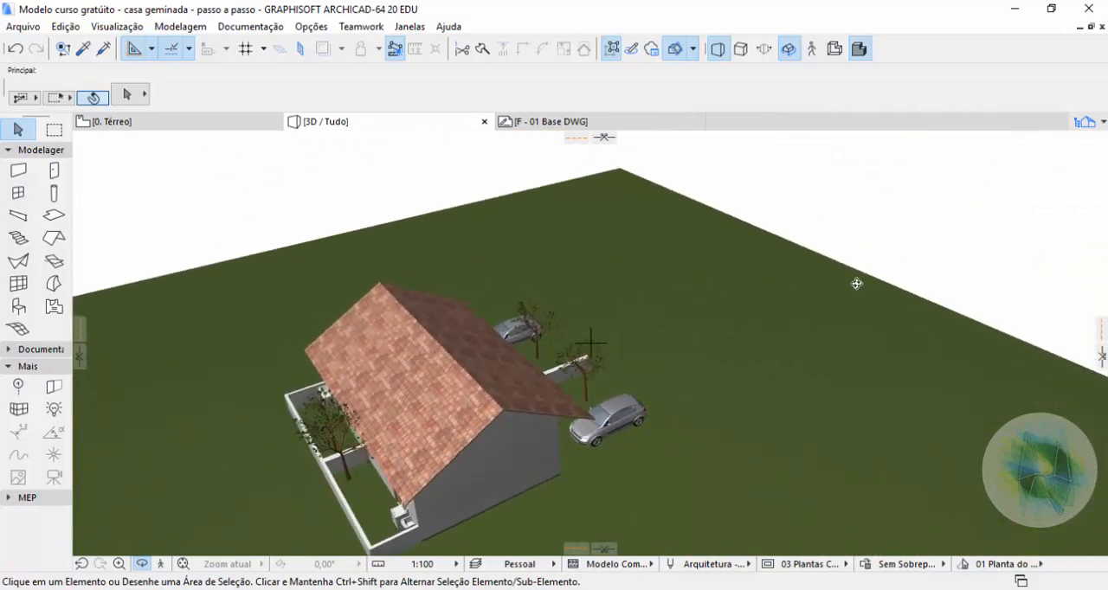
key(Escape)
click(777, 309)
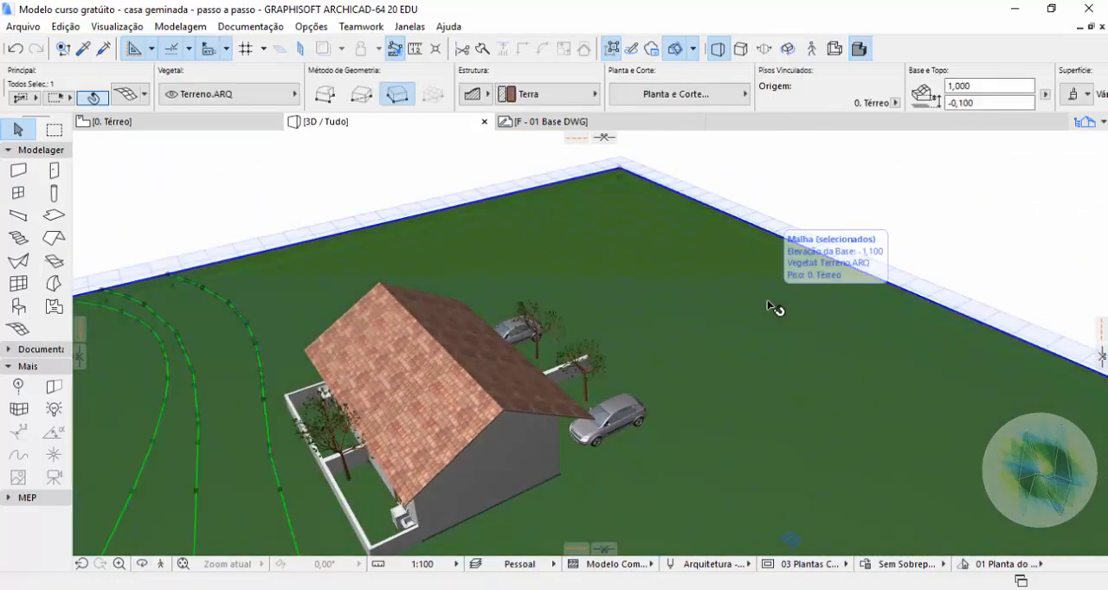
scroll(710, 275, down, 4)
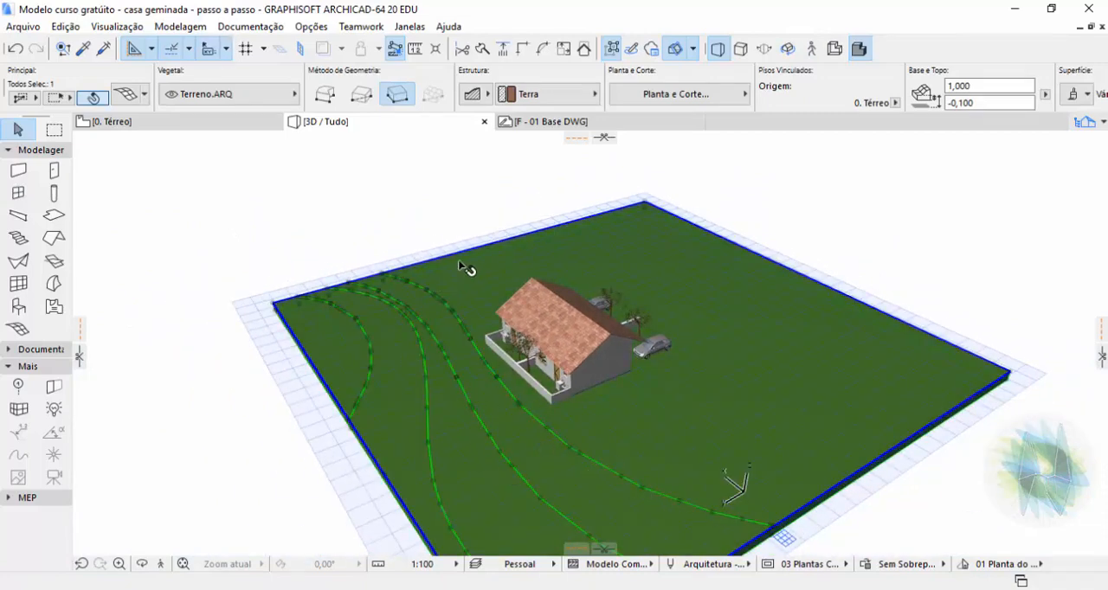
click(468, 211)
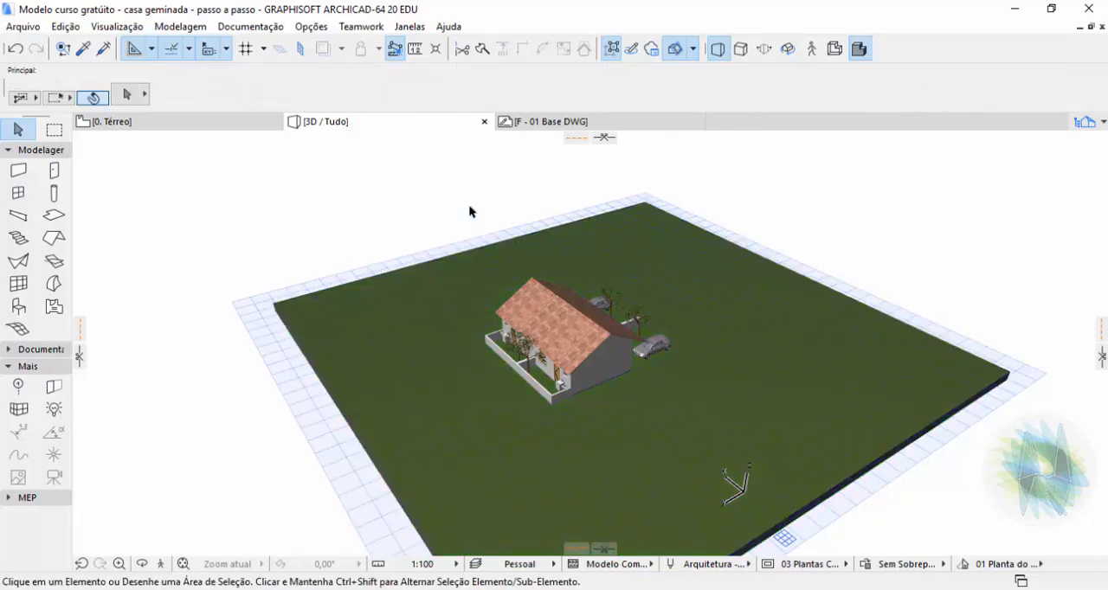
In the floor plan, try raising all points of the mesh contour nearest the houses to 1 m, and undo the change.
key(F2)
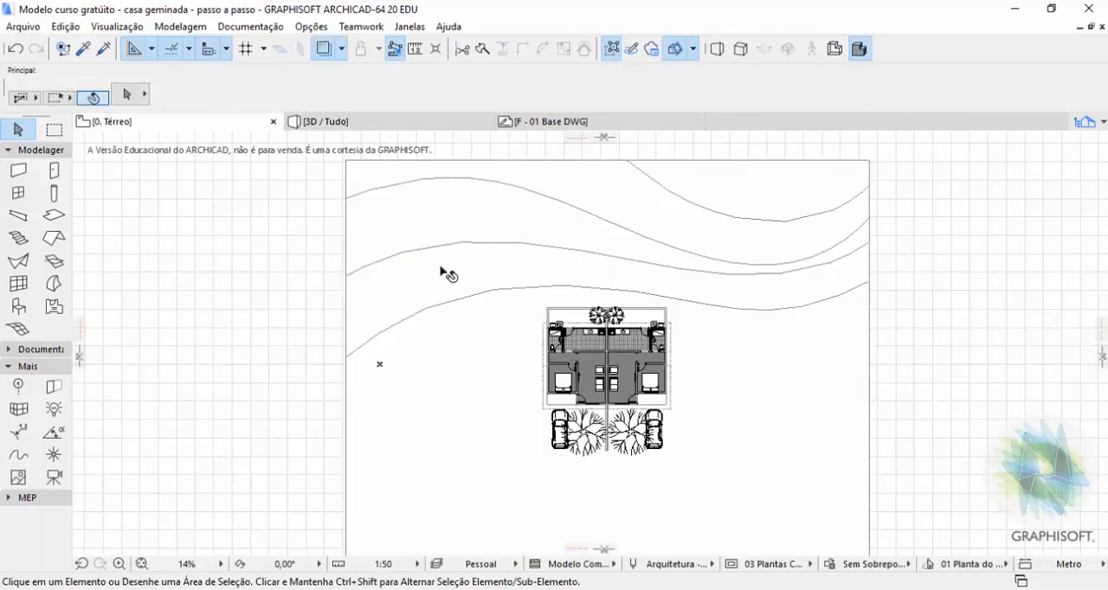
click(428, 310)
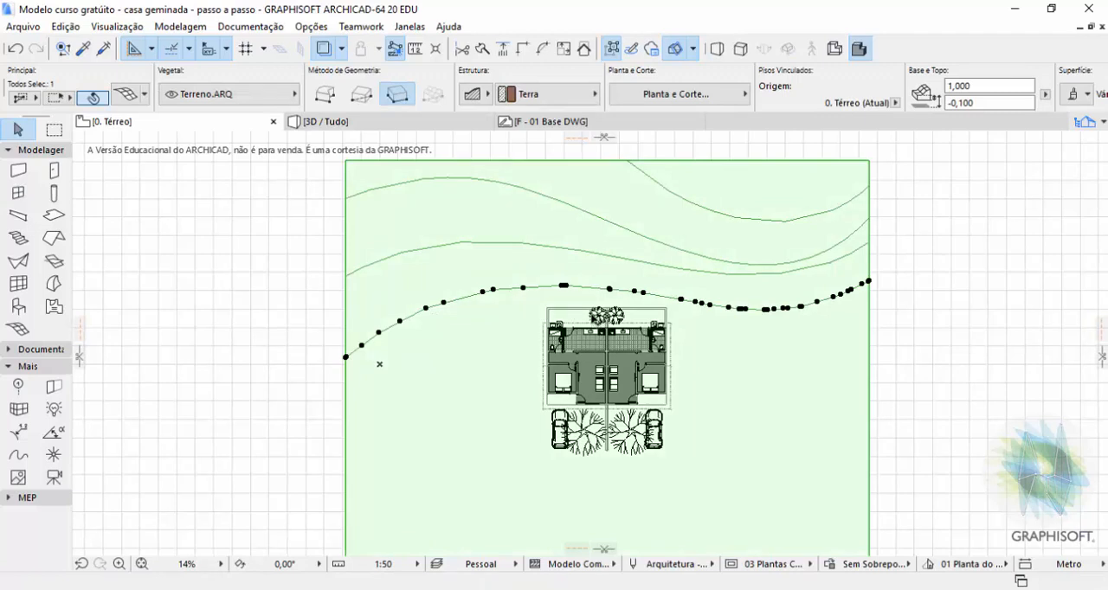
click(444, 303)
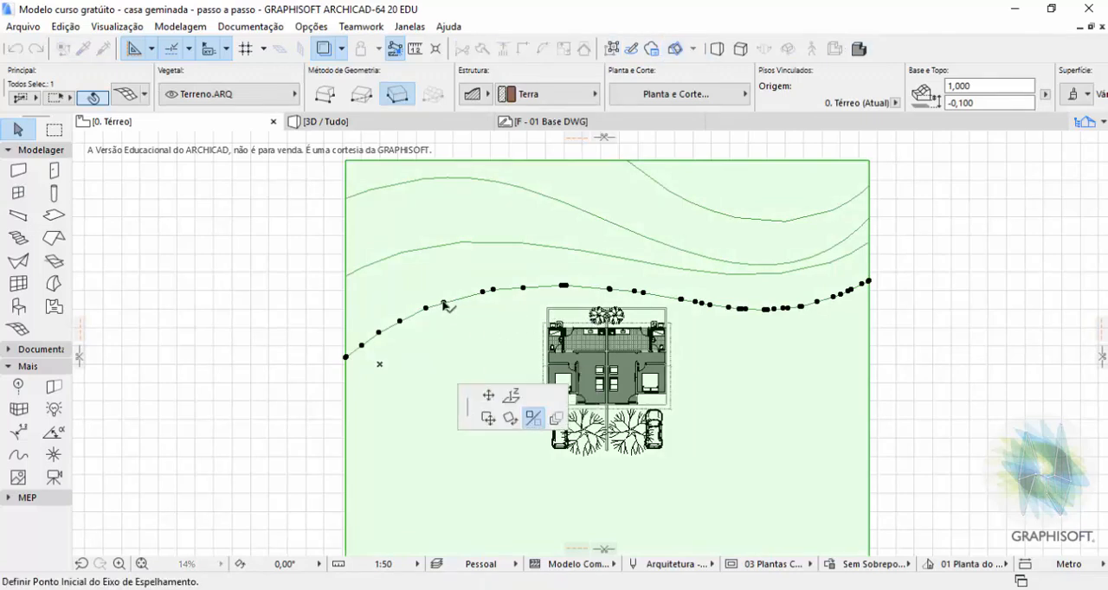
click(513, 400)
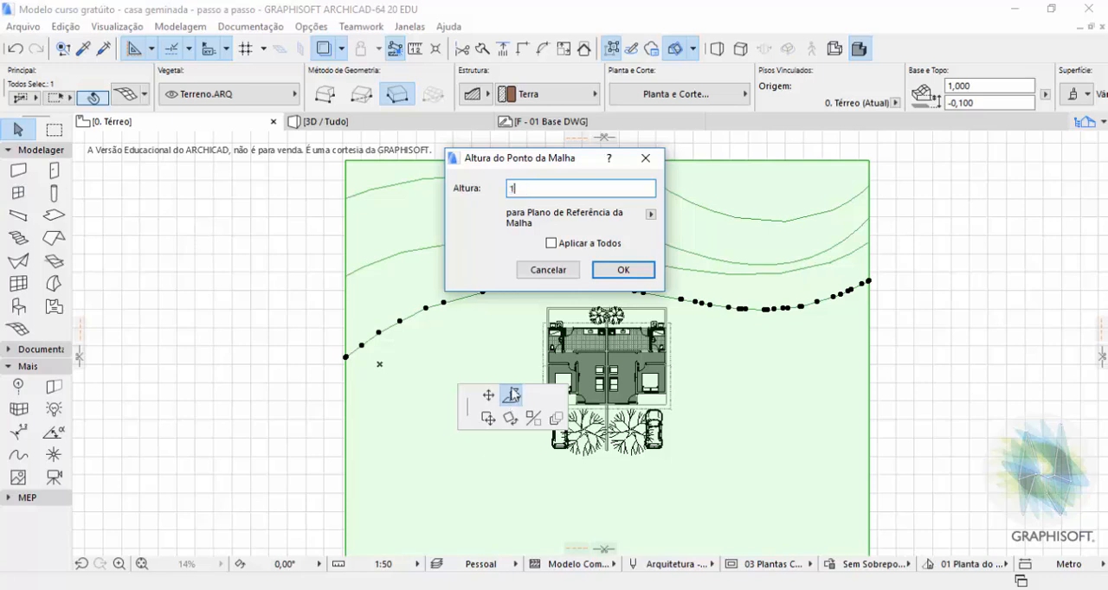
key(ctrl)
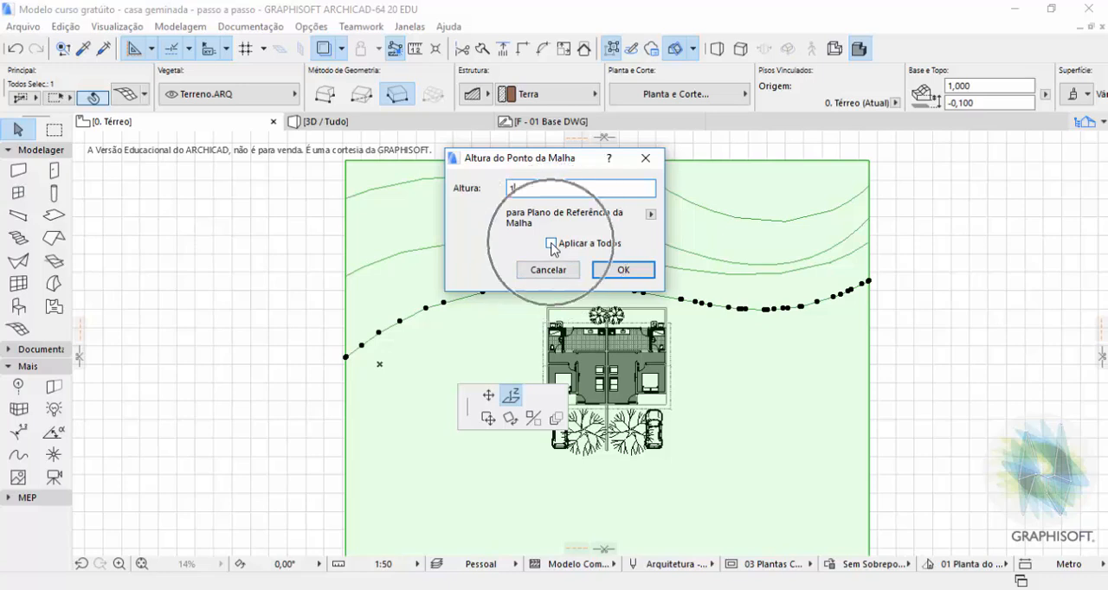
click(551, 245)
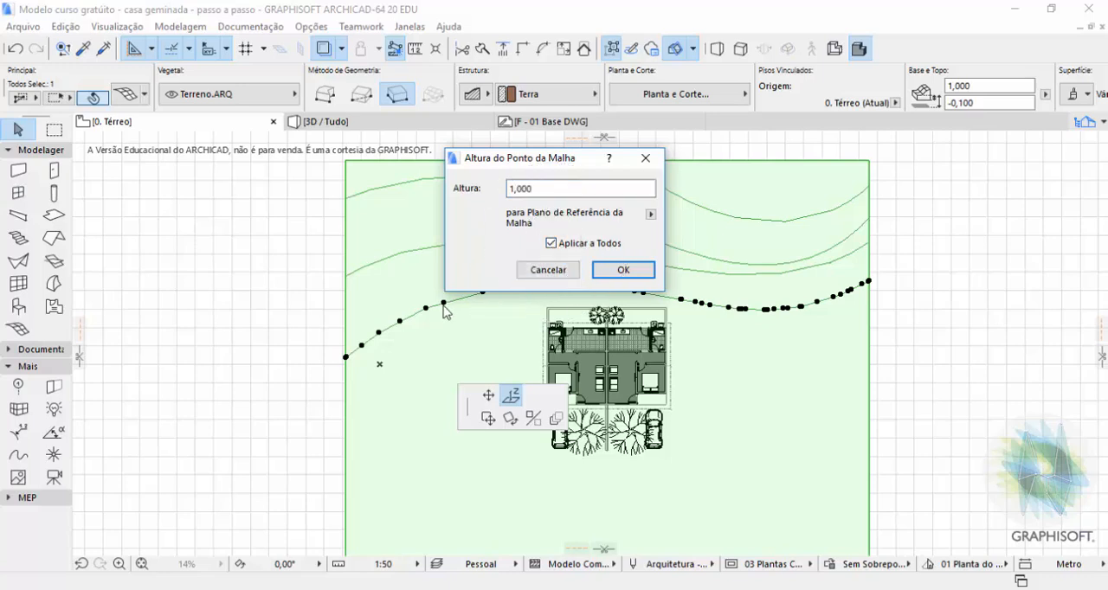
key(ctrl)
key(ctrl)
key(ctrl)
key(ctrl)
click(636, 270)
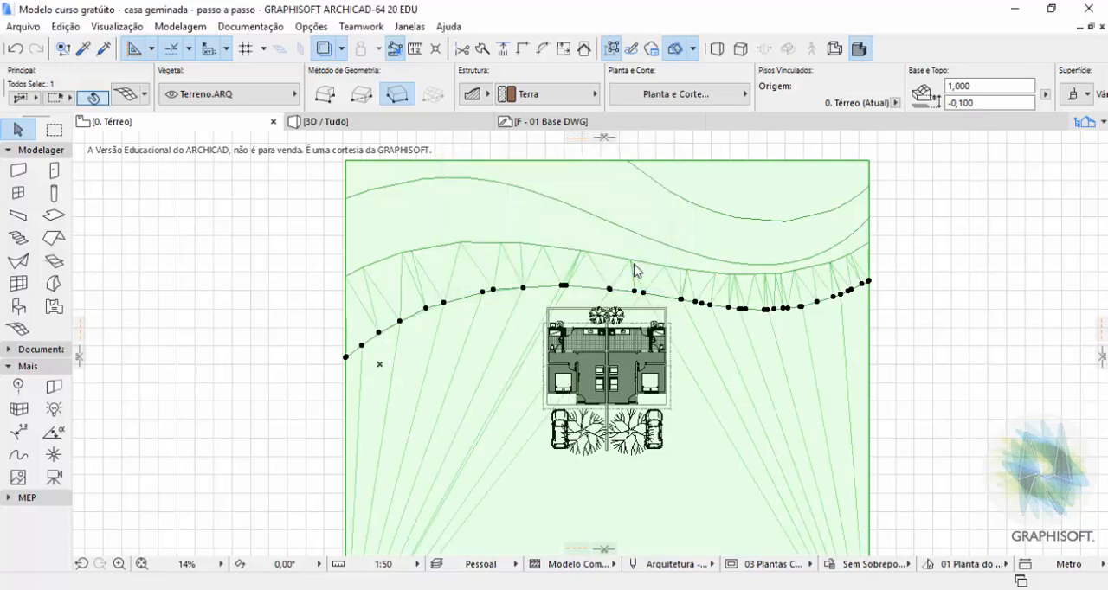
scroll(531, 247, down, 1)
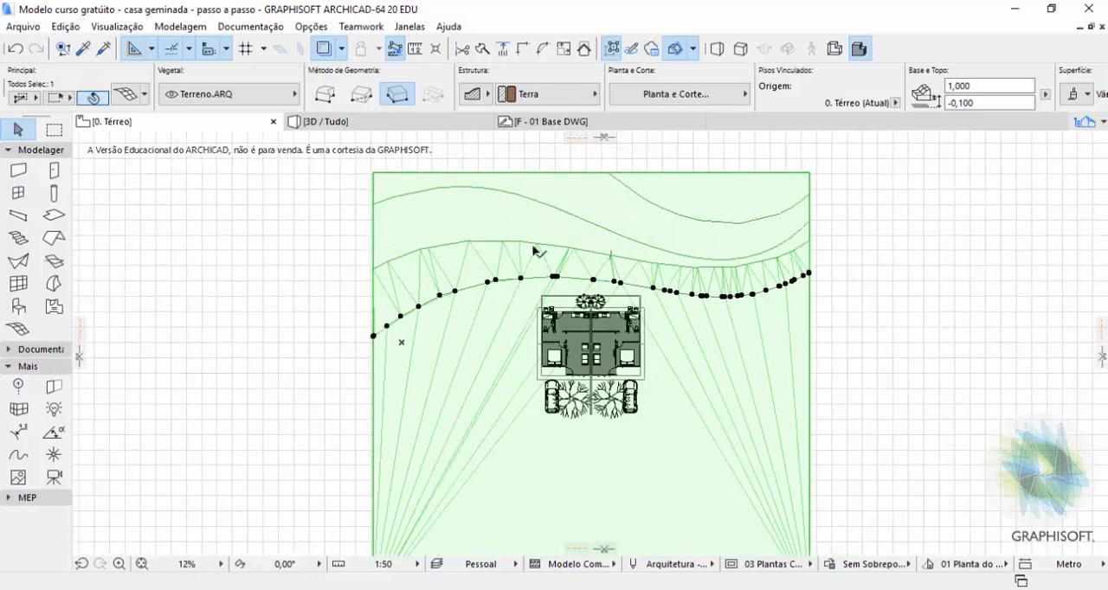
scroll(569, 257, down, 1)
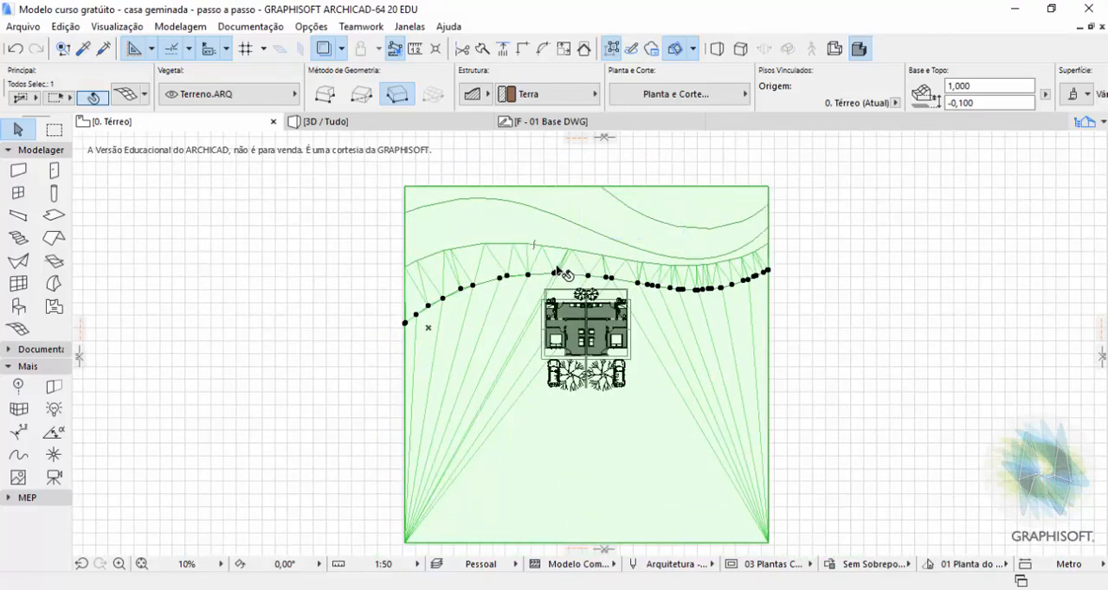
key(ctrl+z)
Set the height of the contour nearest the houses to 0,000, keeping Aplicar a Todos enabled.
scroll(563, 273, up, 4)
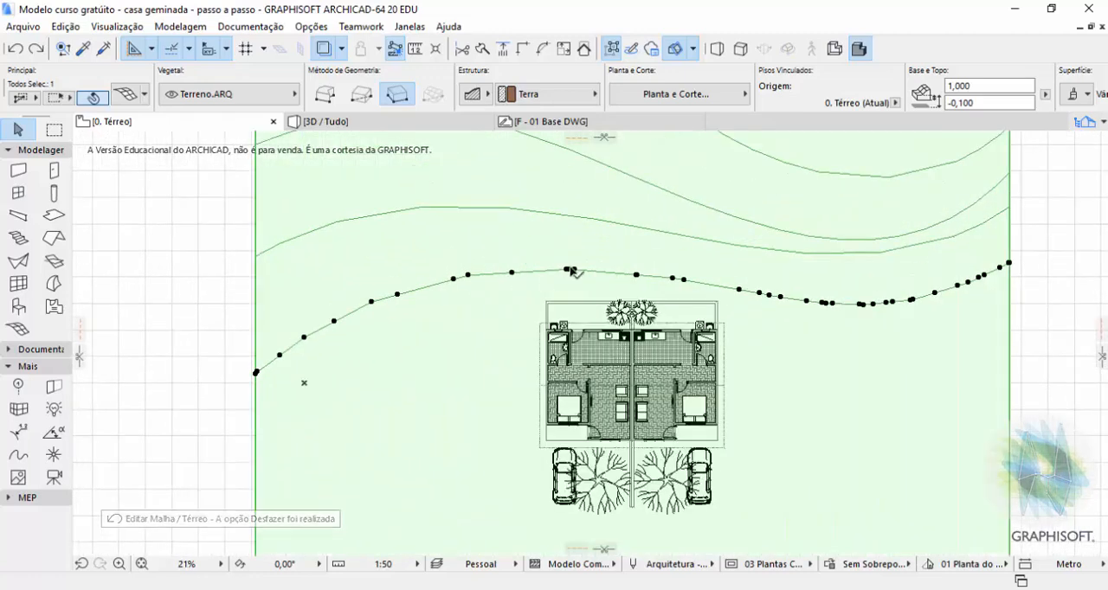
click(571, 271)
click(667, 346)
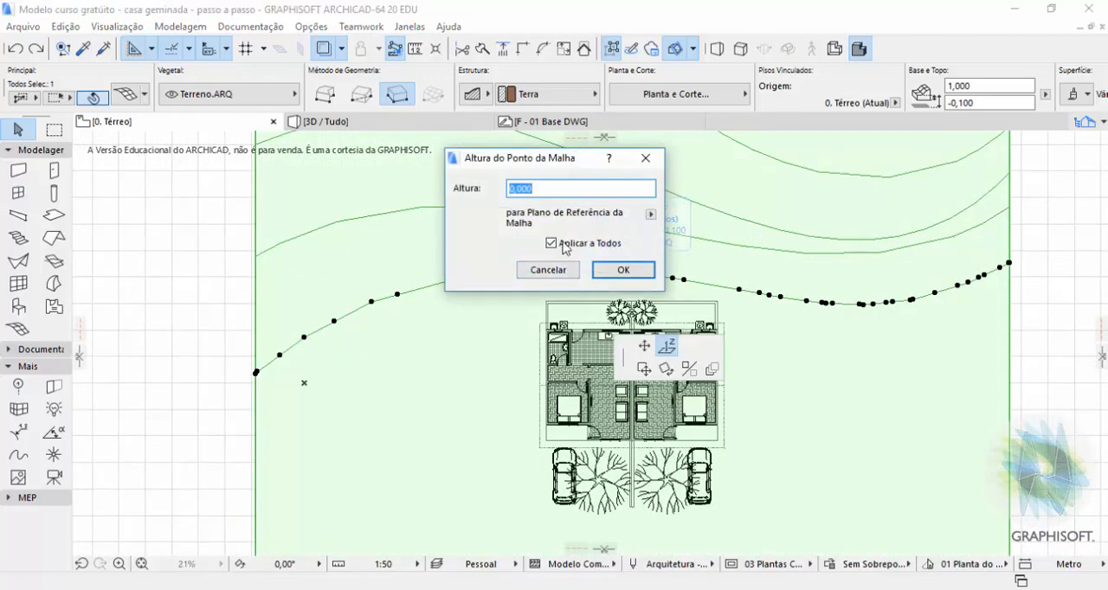
text(3)
click(623, 270)
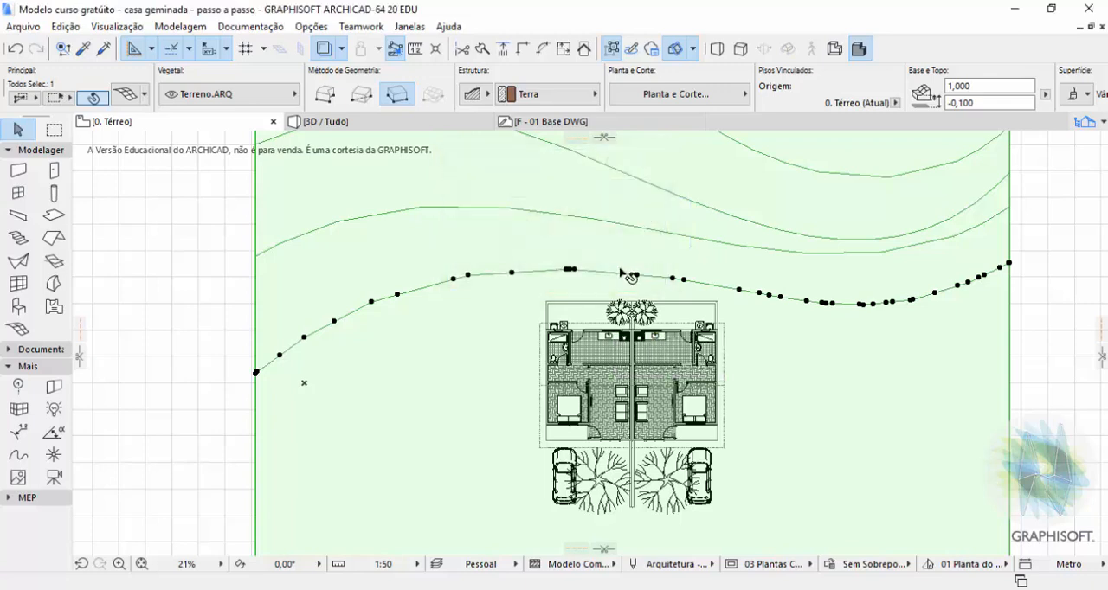
Raise all points of the second contour from the houses to 1 m with Aplicar a Todos.
click(620, 225)
click(602, 221)
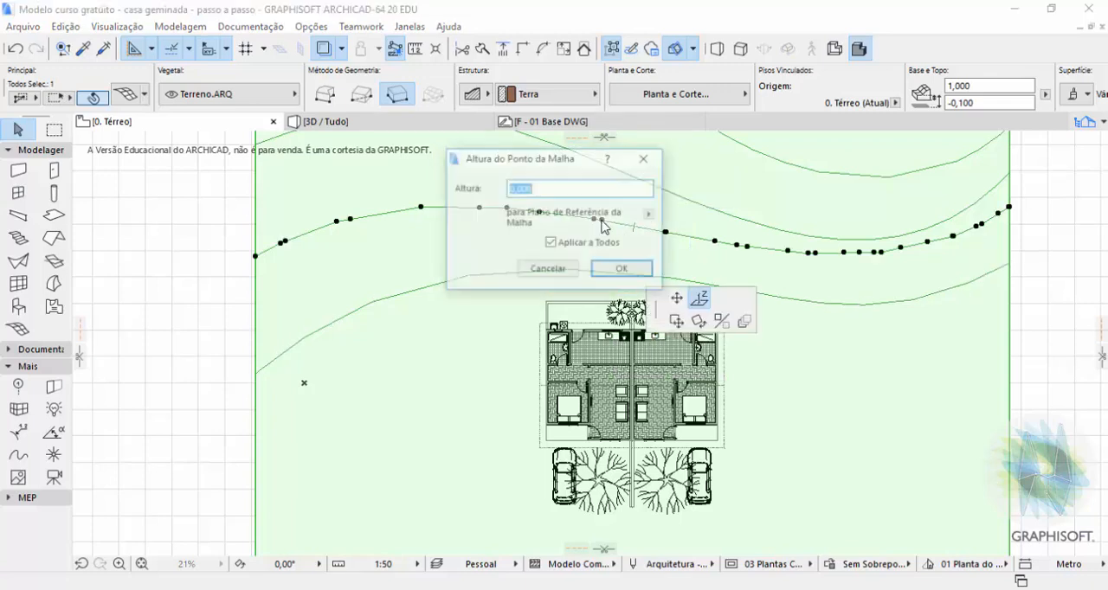
text(1)
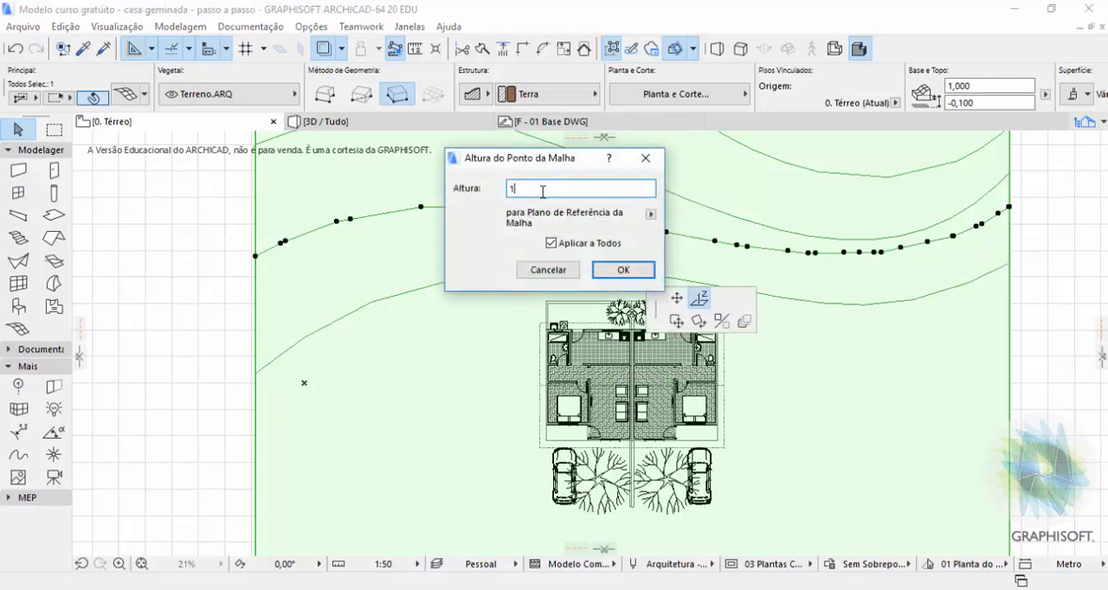
click(623, 269)
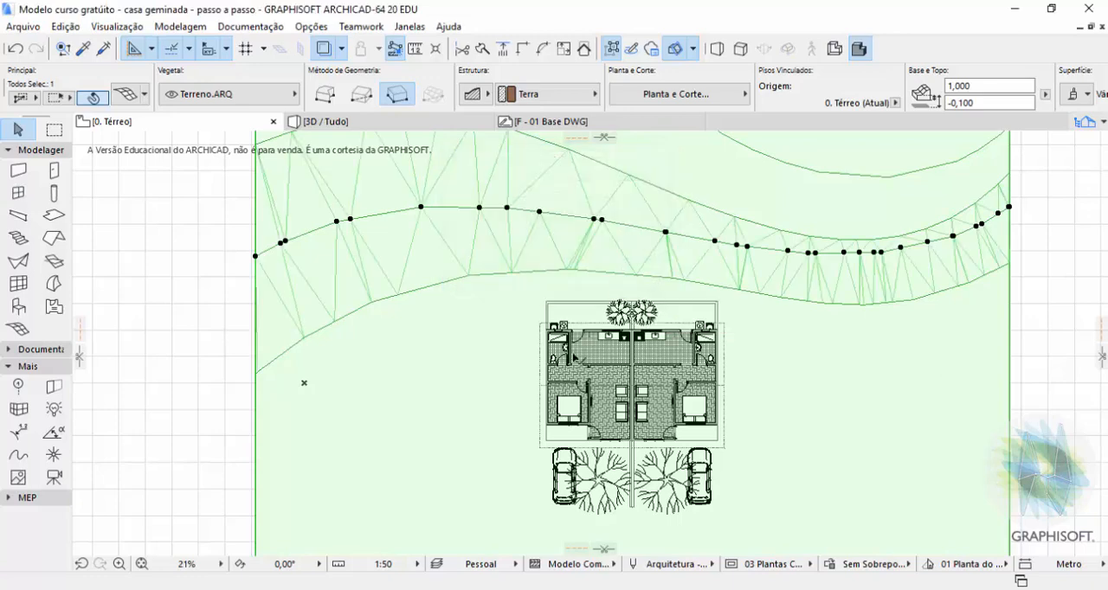
Raise all points of the third contour from the houses to 2 m with Aplicar a Todos.
scroll(579, 362, down, 3)
scroll(653, 285, up, 2)
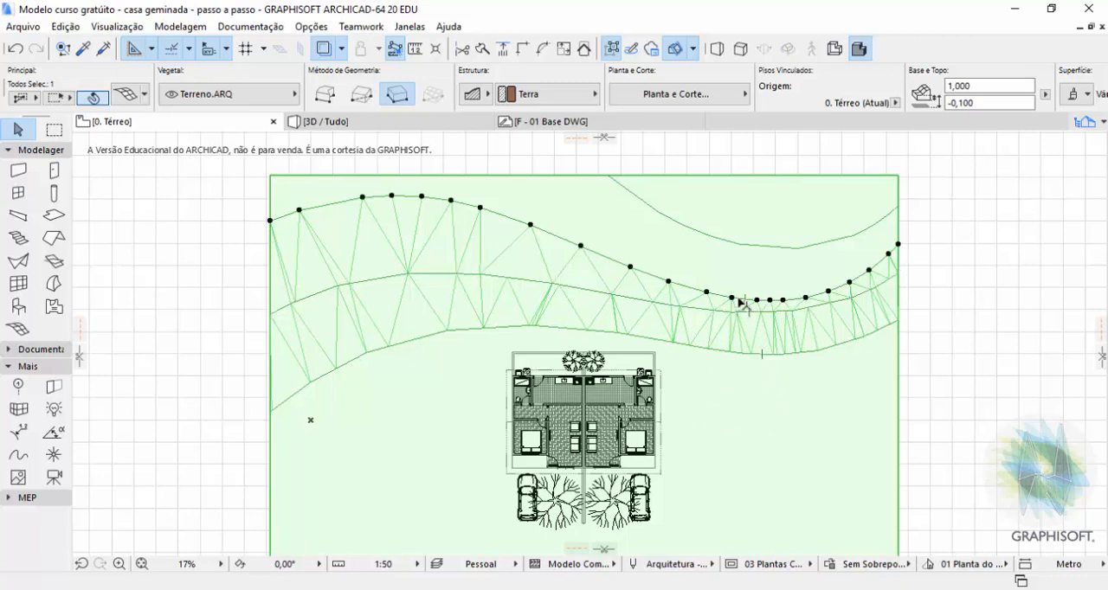
click(735, 300)
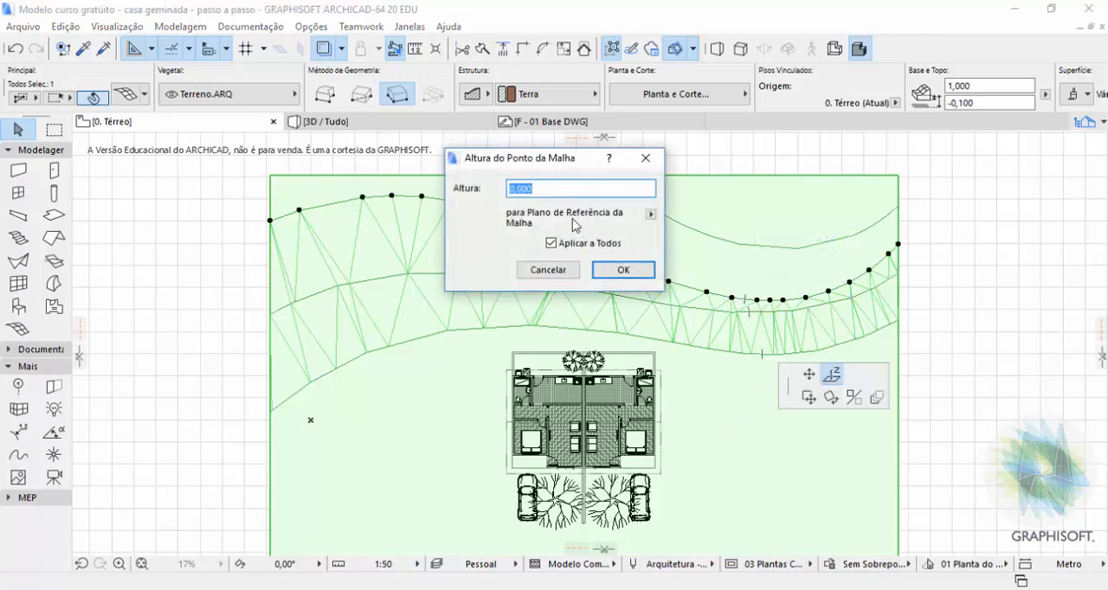
text(2)
click(624, 270)
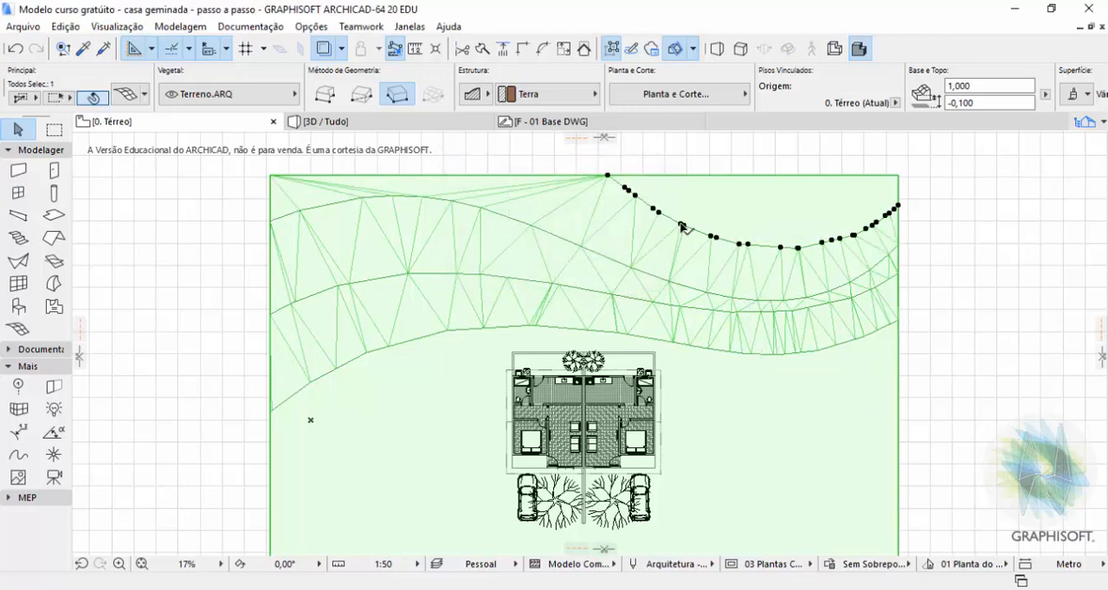
Raise all points of the fourth, farthest contour to 3 m with Aplicar a Todos.
click(683, 227)
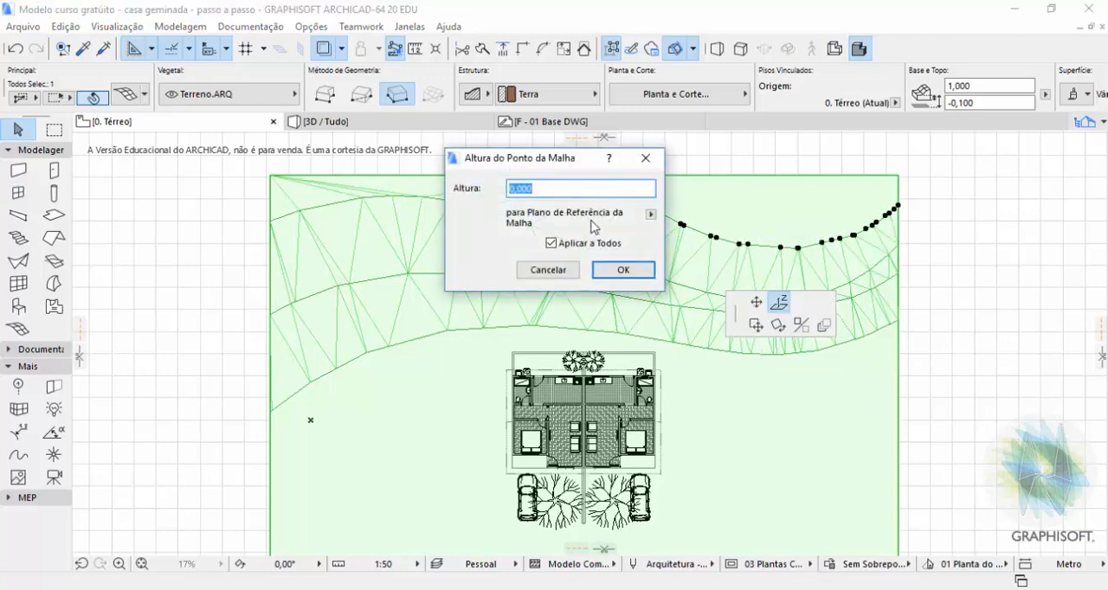
text(3)
click(623, 271)
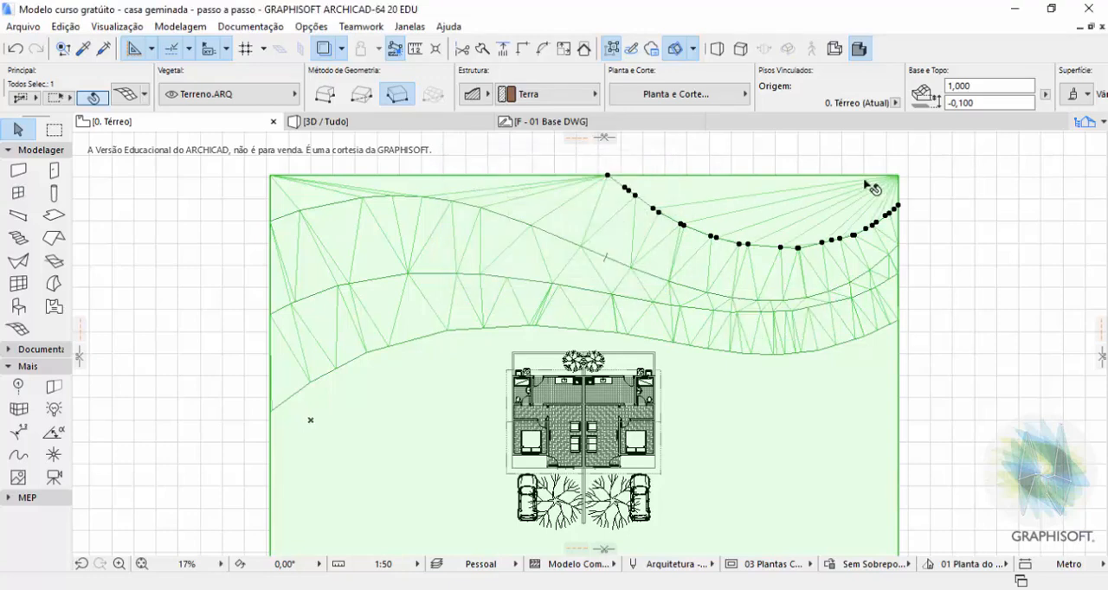
Reselect the mesh and raise only its upper-right corner point, beyond the farthest contour, to 3 m.
click(916, 198)
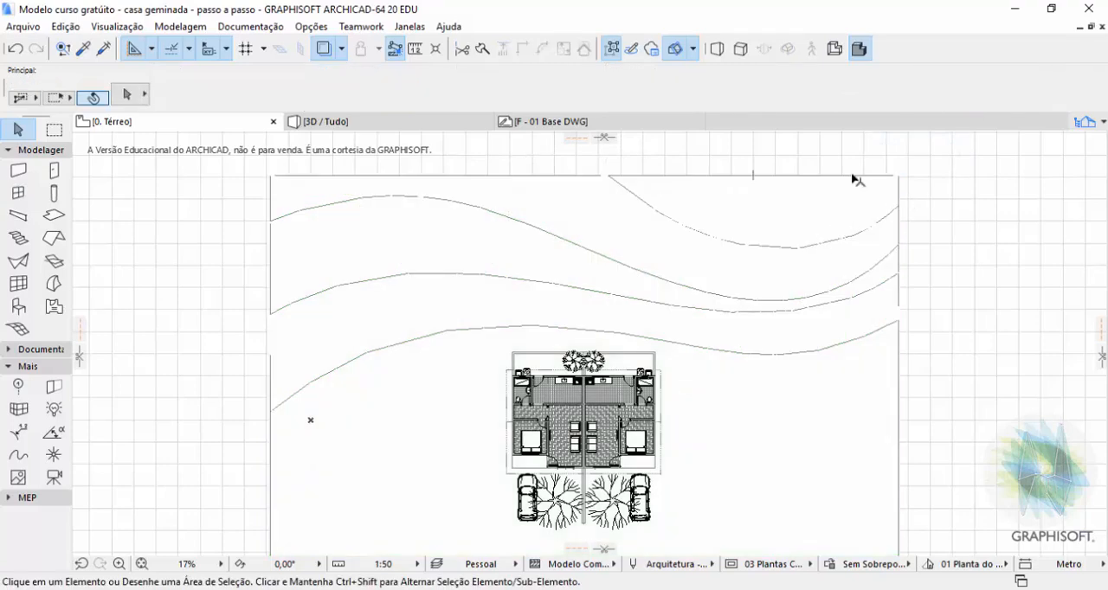
click(896, 177)
click(898, 177)
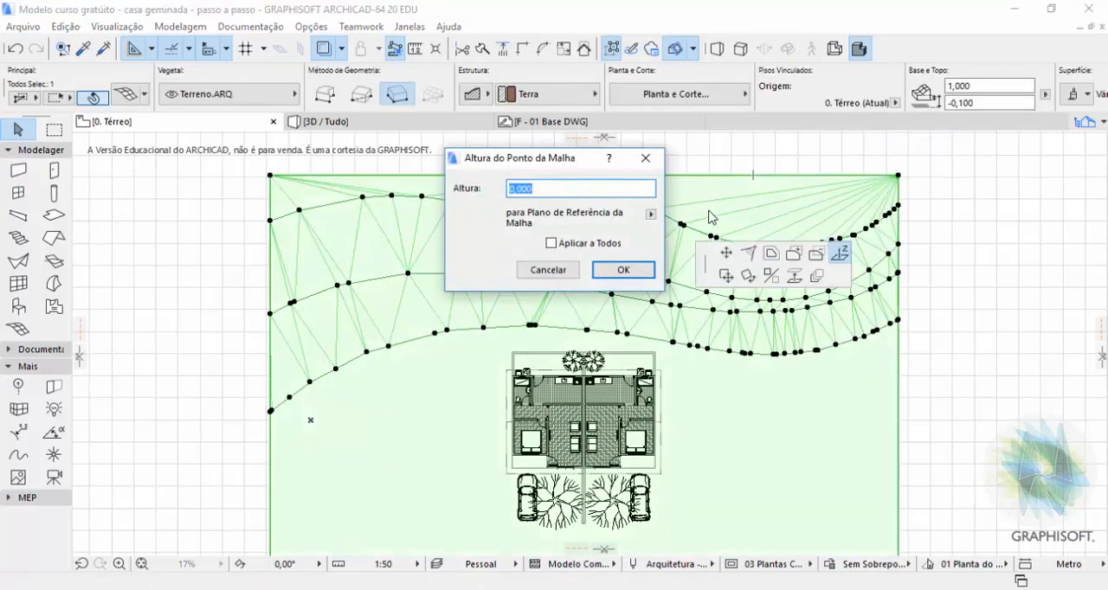
text(3)
click(638, 272)
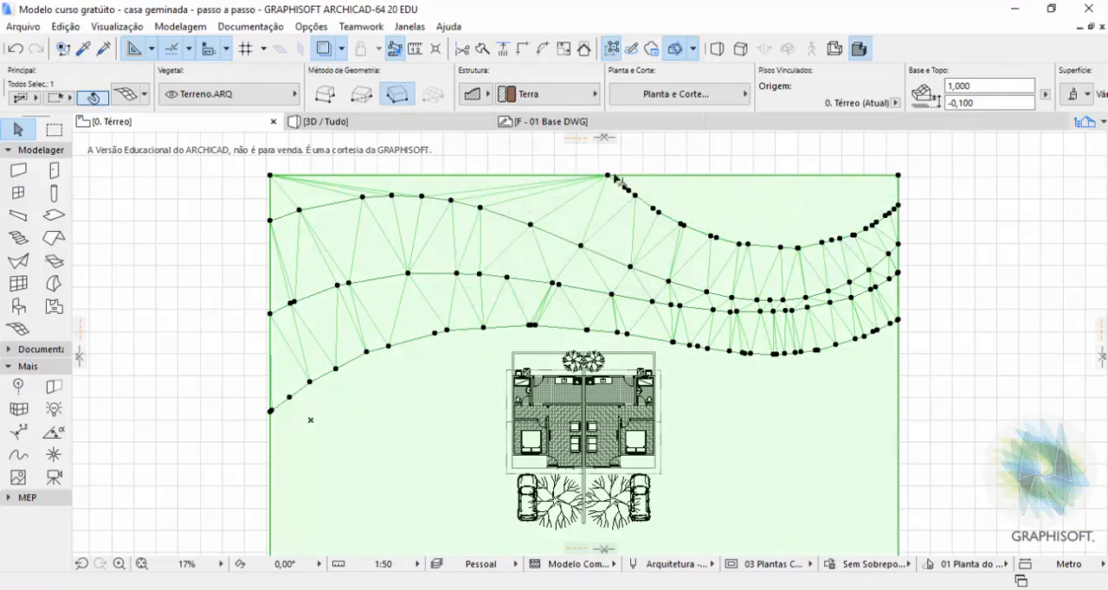
Raise only the mesh's upper-left corner point to 2 m.
scroll(606, 247, down, 2)
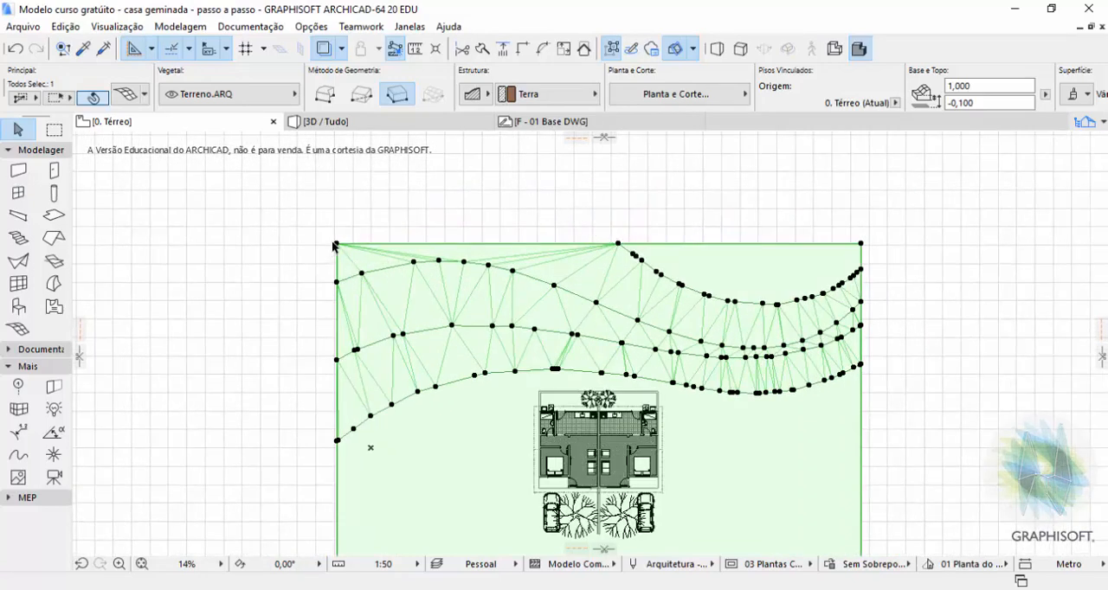
click(408, 222)
click(337, 244)
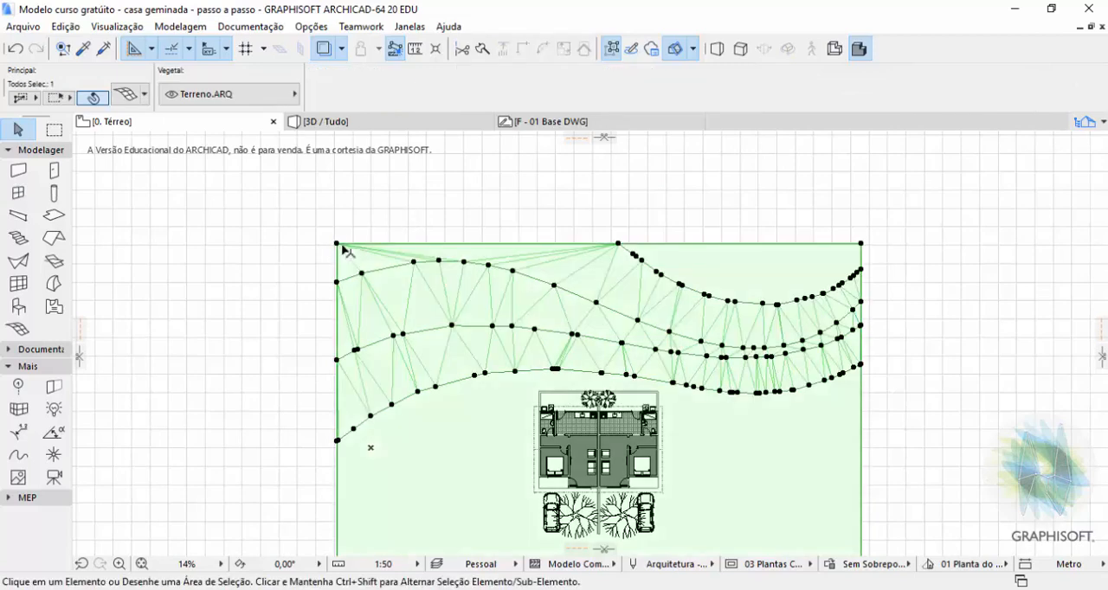
click(337, 244)
text(2)
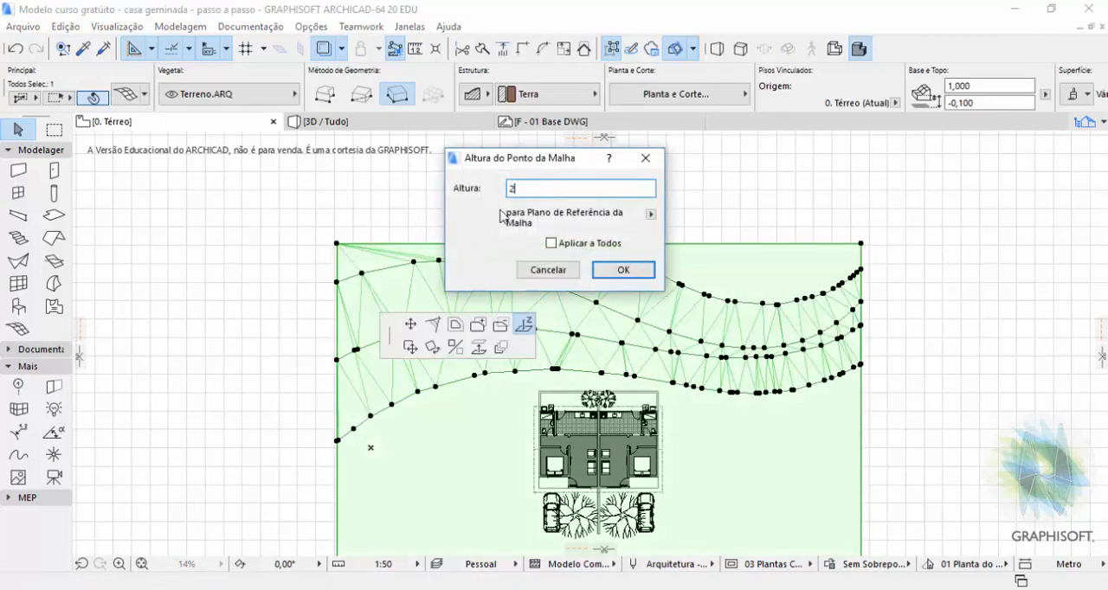
click(631, 271)
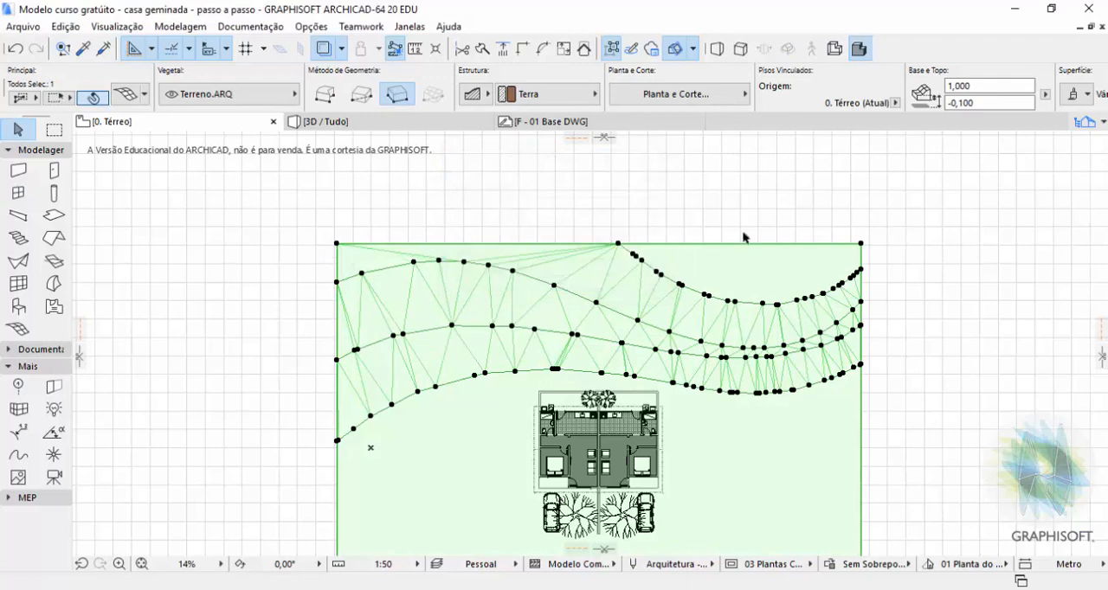
Check the raised terrain in the 3D view and set the mesh's Arestas no Modelo to Todas as Arestas Suaves.
click(748, 206)
key(F3)
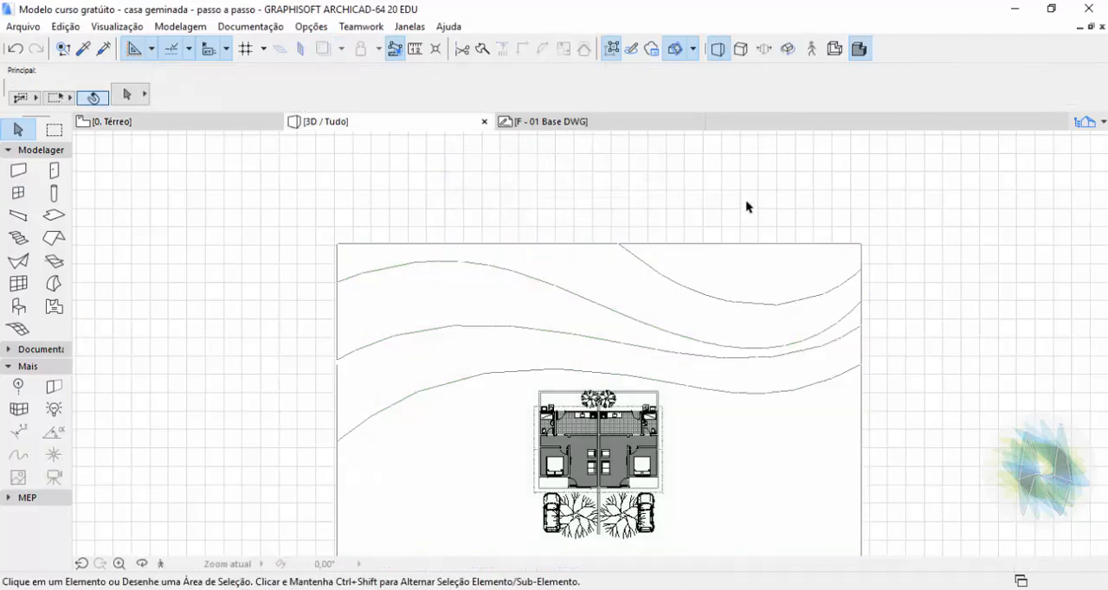
drag(706, 308, 606, 232)
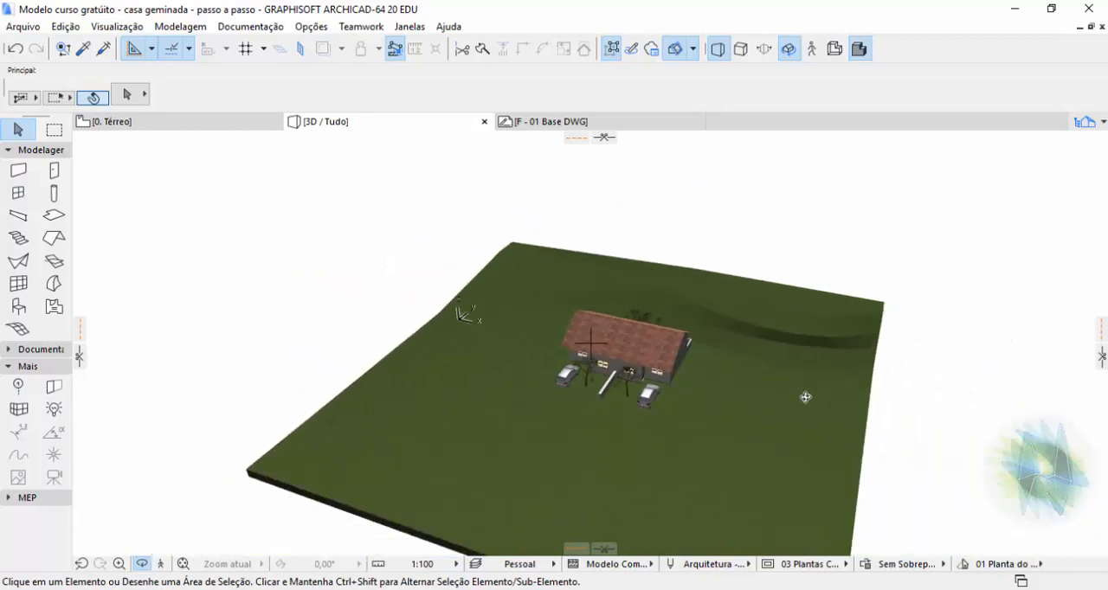
drag(800, 390, 730, 416)
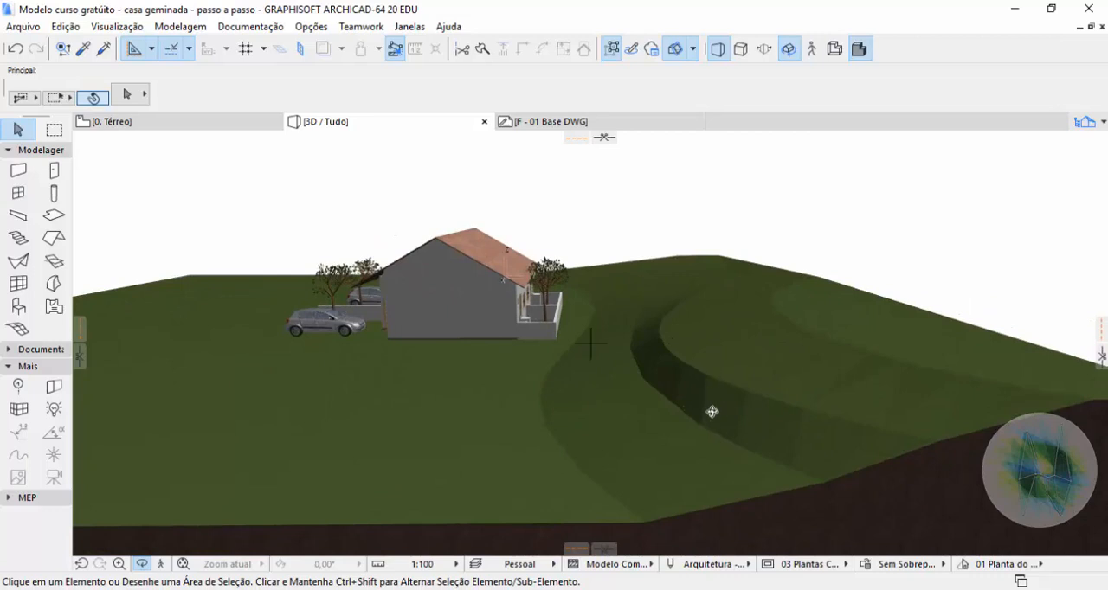
drag(668, 396, 822, 398)
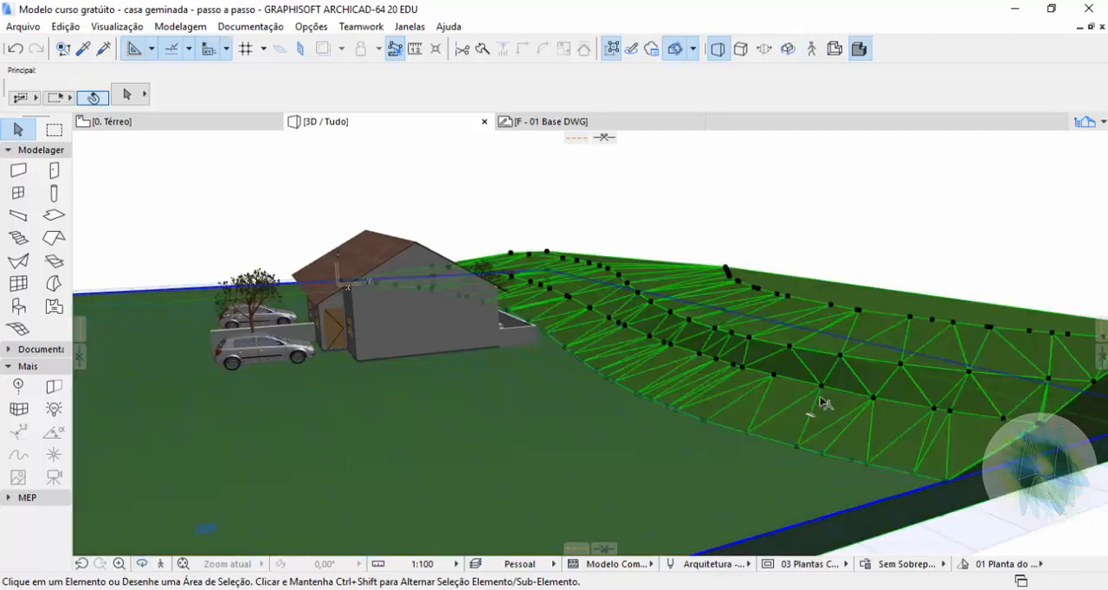
click(823, 402)
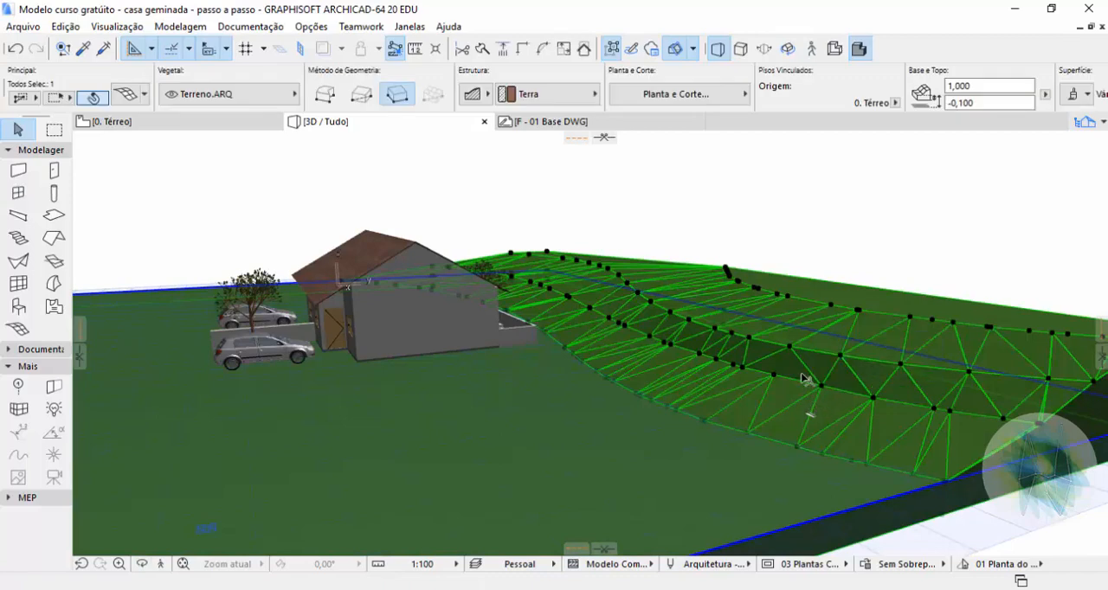
scroll(834, 80, down, 5)
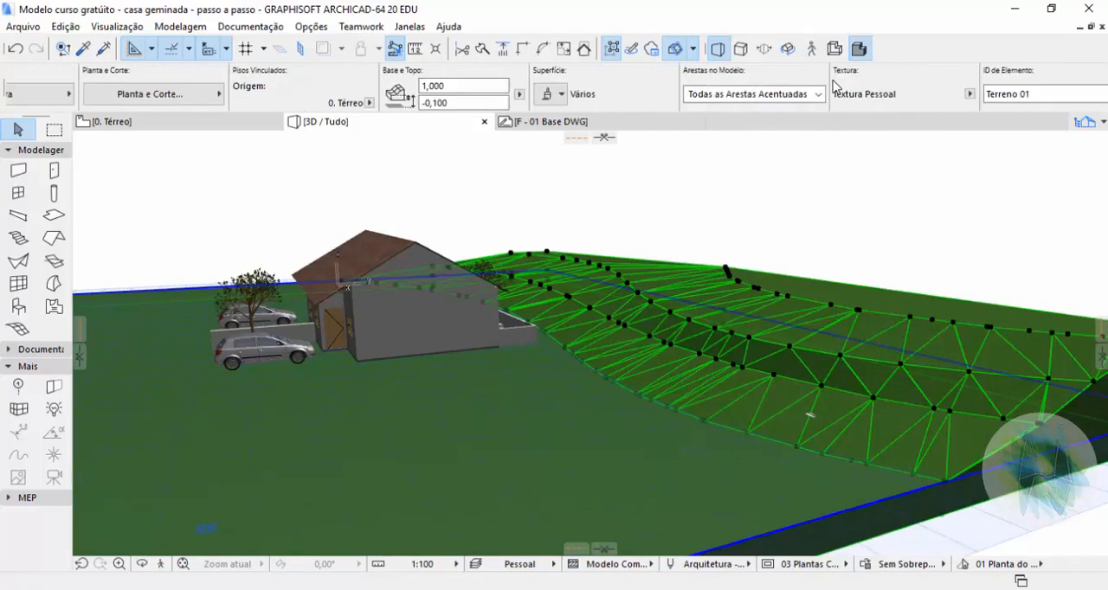
click(797, 94)
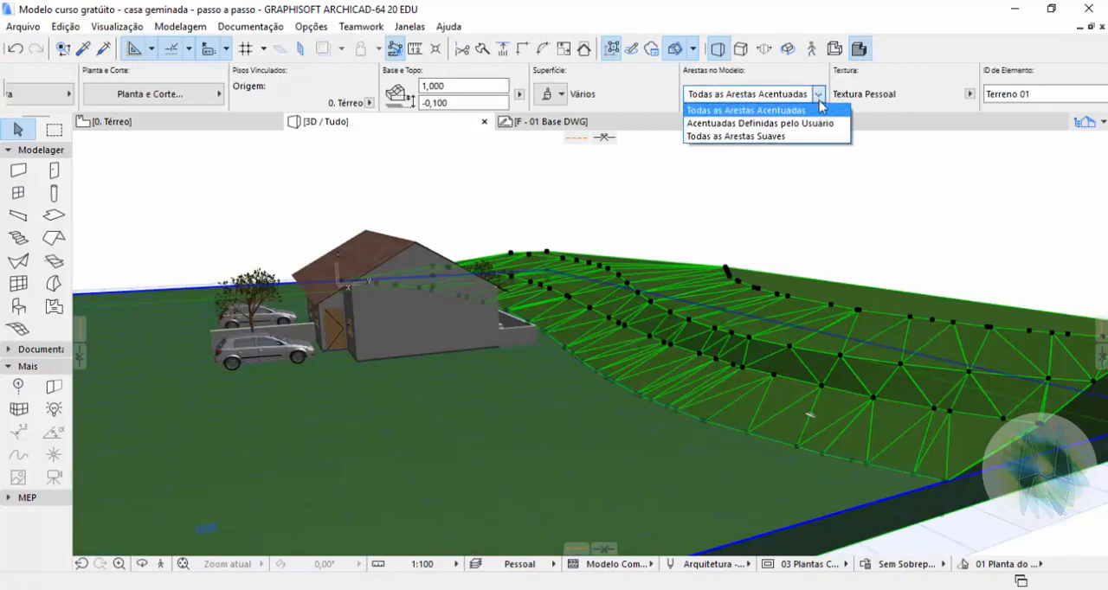
click(762, 137)
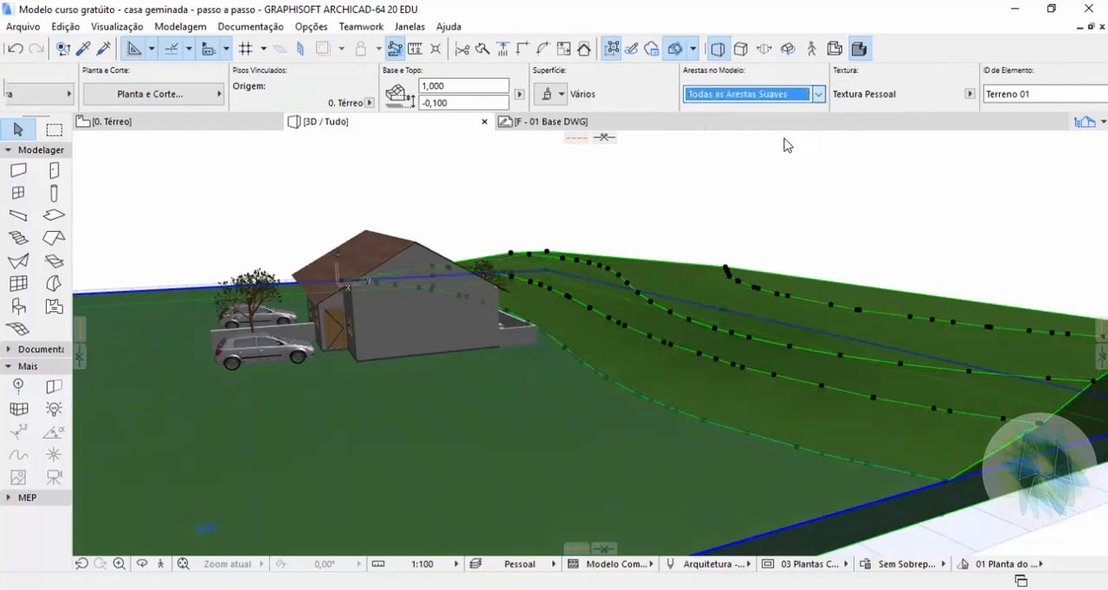
Inspect the smoothed terrain from another angle in 3D, and return to the floor plan with the whole site fitted in view.
click(888, 245)
key(o)
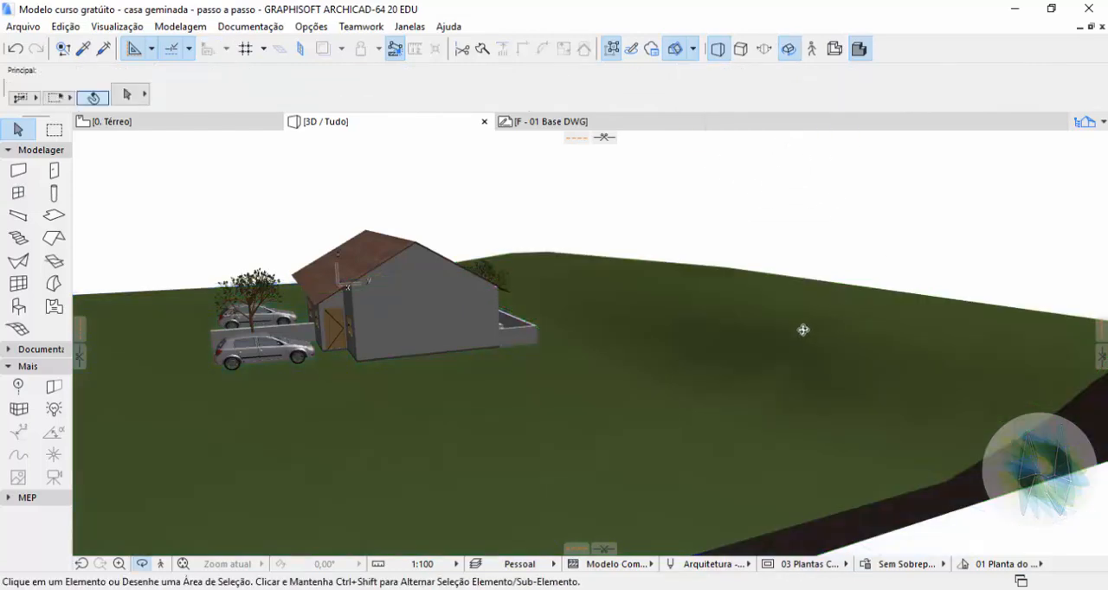
drag(804, 330, 878, 397)
key(F2)
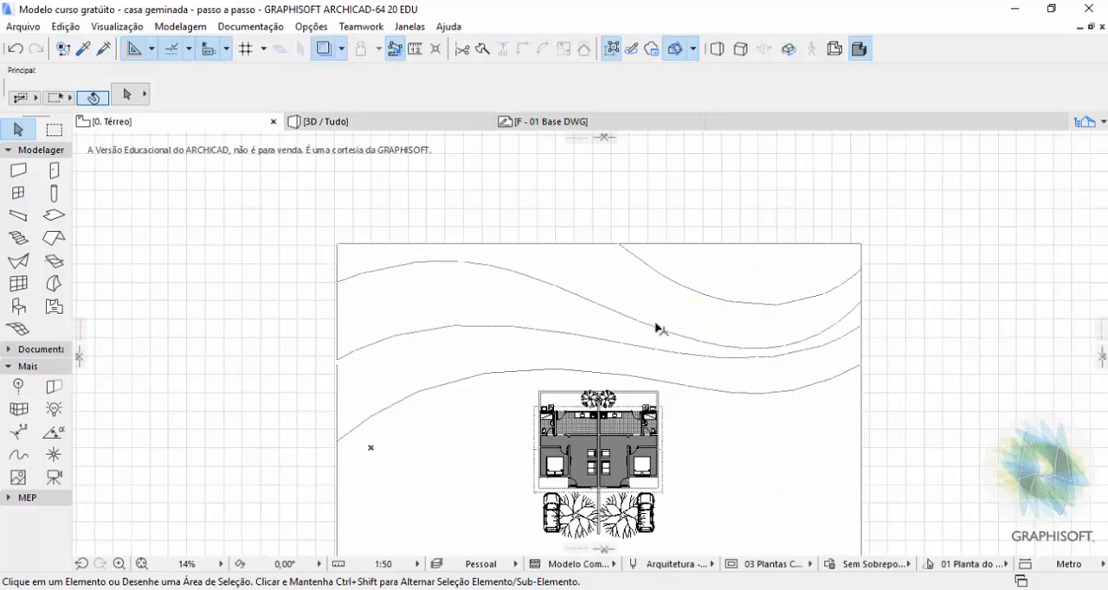
click(142, 564)
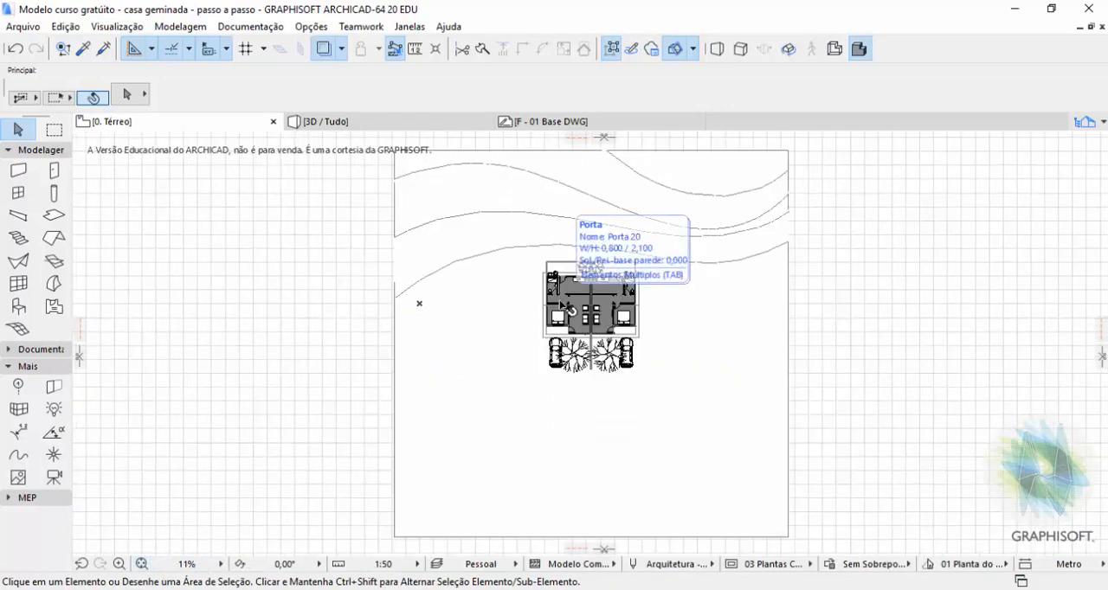